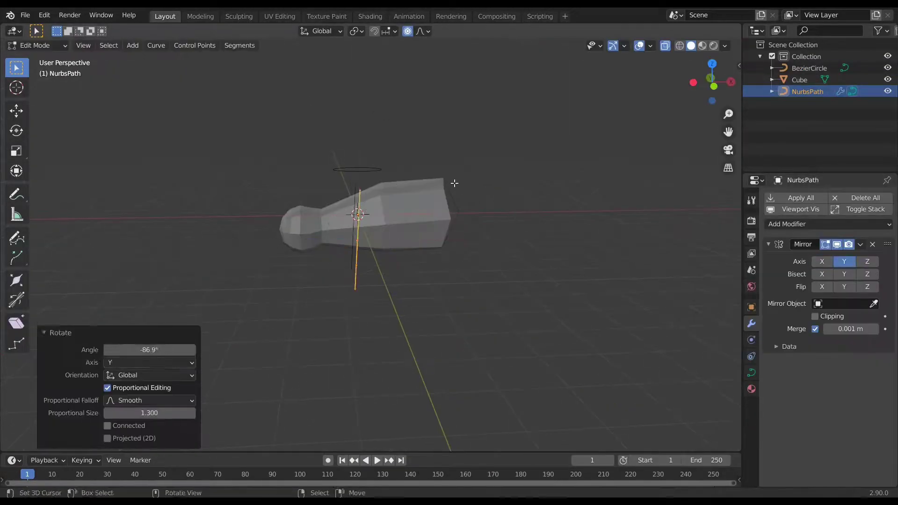
# Step: Confirm the leg curve's new thickness and orbit to view the bent leg
pyautogui.click(522, 153)
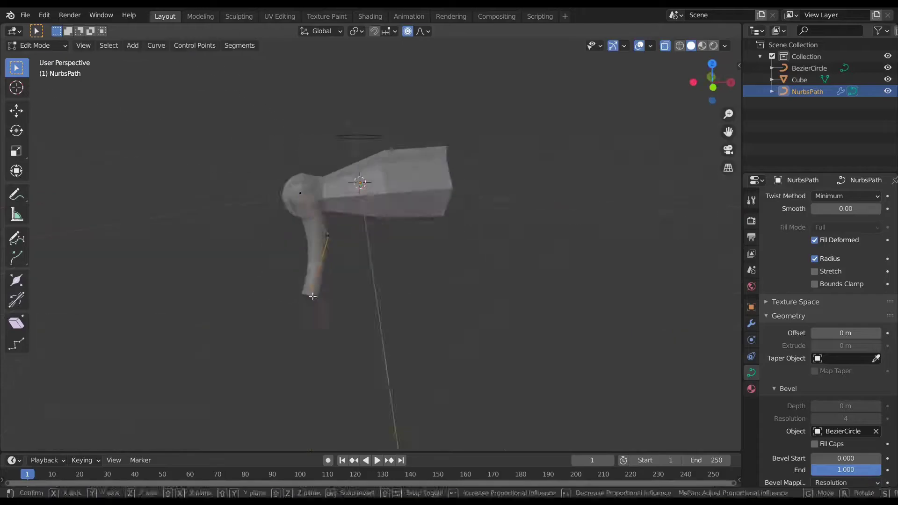
pyautogui.moveTo(523, 153); pyautogui.dragTo(518, 259, button='middle')
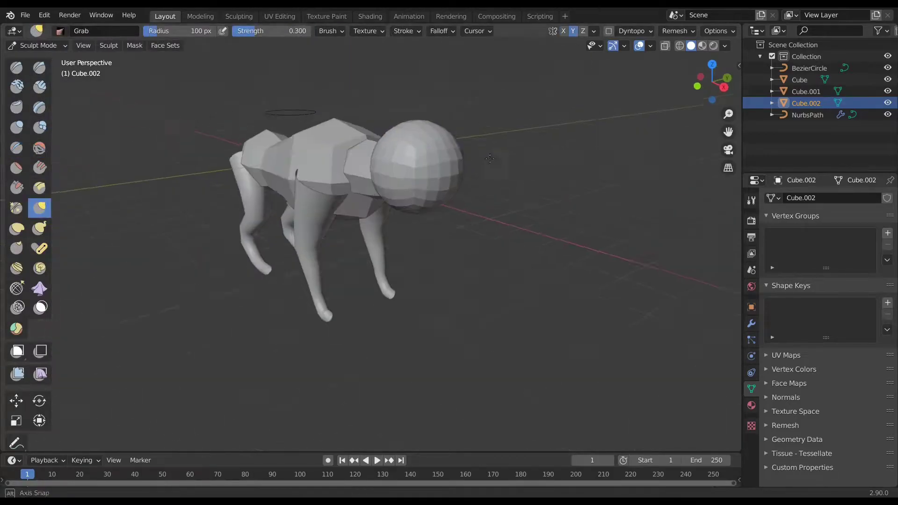
# Step: Inspect the creature from several angles and check the remesh settings
pyautogui.moveTo(368, 231); pyautogui.dragTo(358, 295, button='middle')
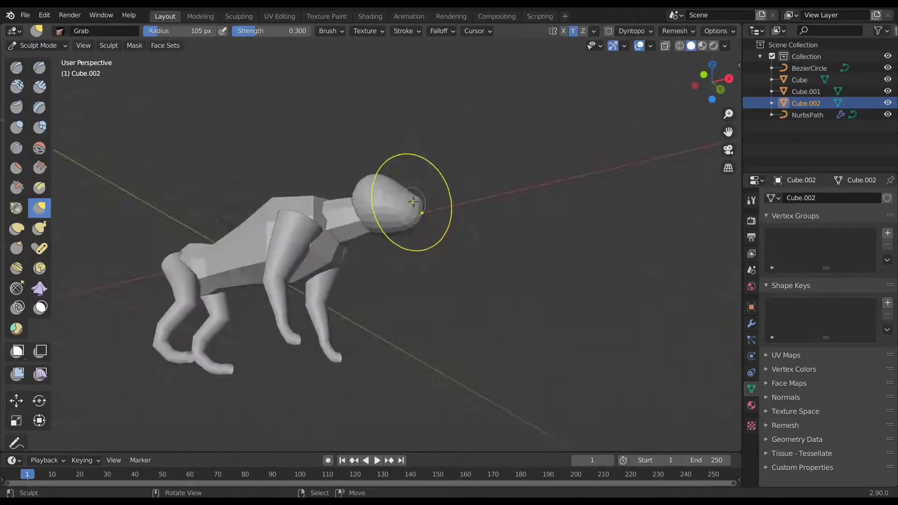
pyautogui.scroll(3, 413, 201)
pyautogui.moveTo(475, 211)
pyautogui.mouseDown(button='middle')
pyautogui.moveTo(392, 292)
pyautogui.moveTo(407, 196)
pyautogui.mouseUp(button='middle')
pyautogui.scroll(3, 411, 165)
pyautogui.scroll(-3, 411, 164)
pyautogui.moveTo(411, 164); pyautogui.dragTo(377, 201, button='middle')
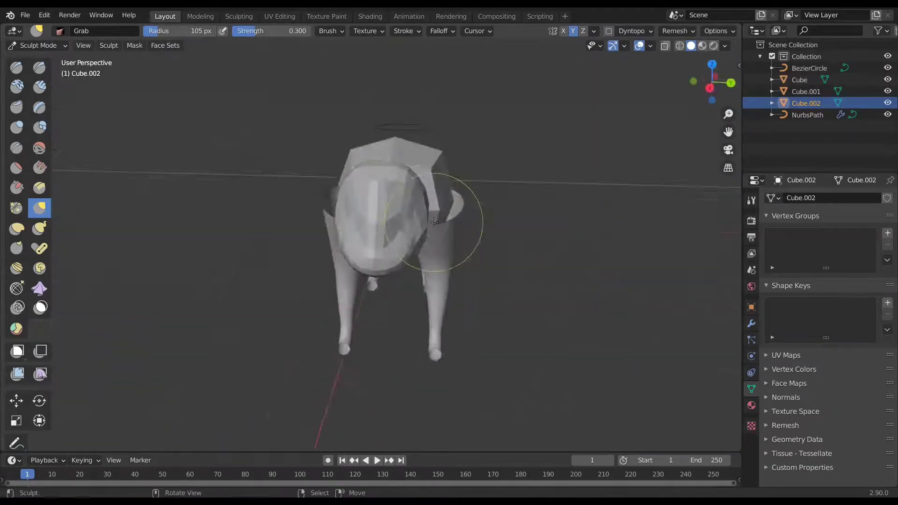
pyautogui.moveTo(434, 222)
pyautogui.mouseDown(button='middle')
pyautogui.moveTo(374, 261)
pyautogui.moveTo(560, 200)
pyautogui.mouseUp(button='middle')
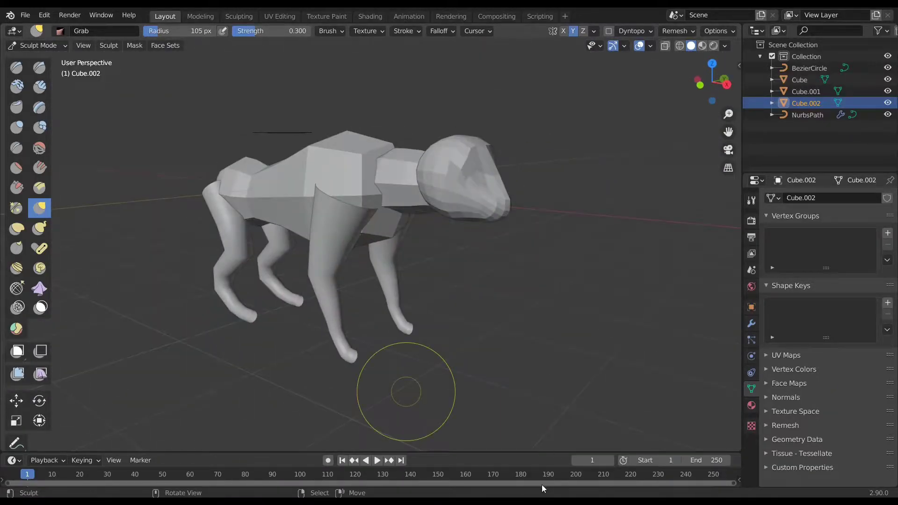
pyautogui.moveTo(421, 281); pyautogui.dragTo(491, 243, button='middle')
pyautogui.click(678, 31)
# Step: Sculpt the head's snout with the Crease and Grab brushes
pyautogui.press('s')
pyautogui.moveTo(468, 211)
pyautogui.mouseDown(button='middle')
pyautogui.moveTo(398, 220)
pyautogui.moveTo(460, 224)
pyautogui.moveTo(421, 280)
pyautogui.moveTo(327, 128)
pyautogui.mouseUp(button='middle')
pyautogui.hotkey('shift', 'c')
pyautogui.press('g')
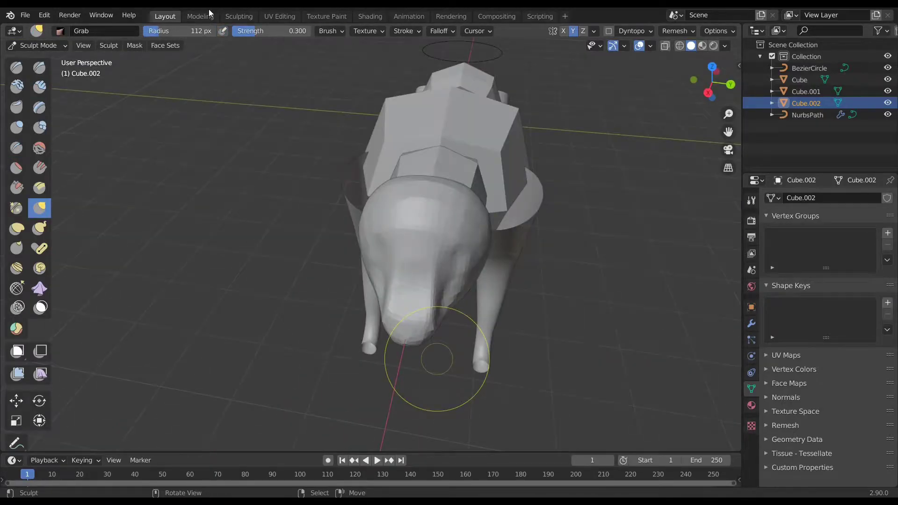
pyautogui.moveTo(437, 358)
pyautogui.mouseDown(button='middle')
pyautogui.moveTo(427, 136)
pyautogui.moveTo(355, 196)
pyautogui.moveTo(394, 276)
pyautogui.moveTo(327, 262)
pyautogui.moveTo(355, 187)
pyautogui.moveTo(451, 343)
pyautogui.mouseUp(button='middle')
pyautogui.hotkey('shift', 'c')
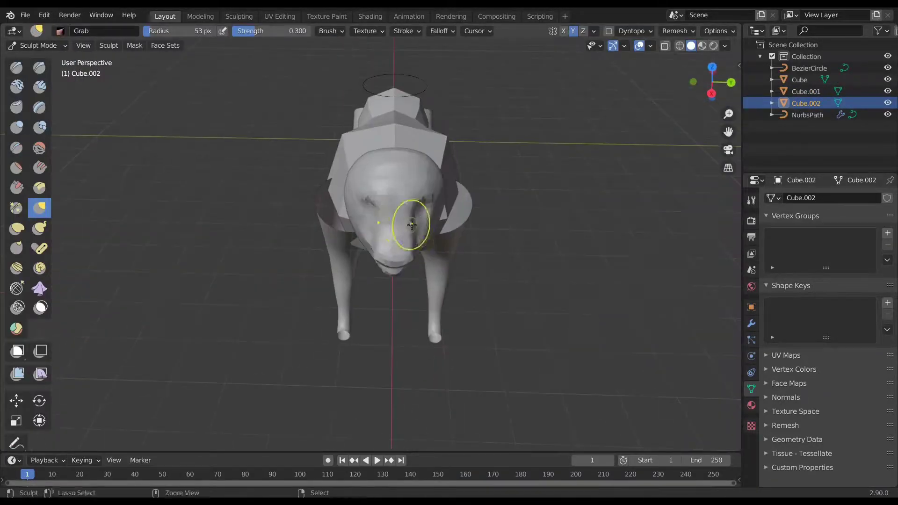
# Step: Refine the snout with the Crease brush, then return to Object Mode
pyautogui.moveTo(411, 225)
pyautogui.mouseDown(button='middle')
pyautogui.moveTo(413, 146)
pyautogui.moveTo(246, 200)
pyautogui.moveTo(366, 166)
pyautogui.moveTo(321, 186)
pyautogui.moveTo(367, 157)
pyautogui.moveTo(386, 213)
pyautogui.moveTo(333, 414)
pyautogui.mouseUp(button='middle')
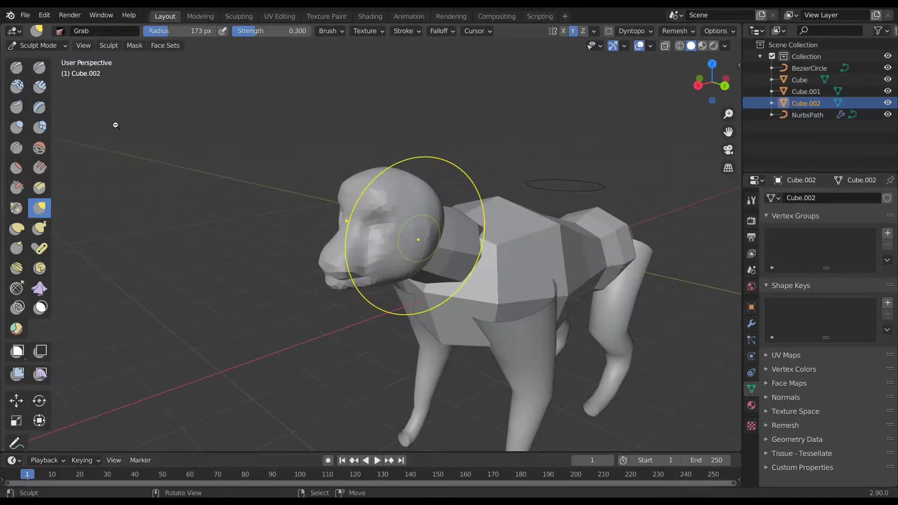
pyautogui.moveTo(410, 282)
pyautogui.mouseDown(button='middle')
pyautogui.moveTo(393, 244)
pyautogui.moveTo(417, 208)
pyautogui.moveTo(350, 257)
pyautogui.moveTo(328, 187)
pyautogui.mouseUp(button='middle')
pyautogui.hotkey('shift', 'c')
pyautogui.scroll(-8, 351, 258)
pyautogui.hotkey('ctrl', 'Tab')
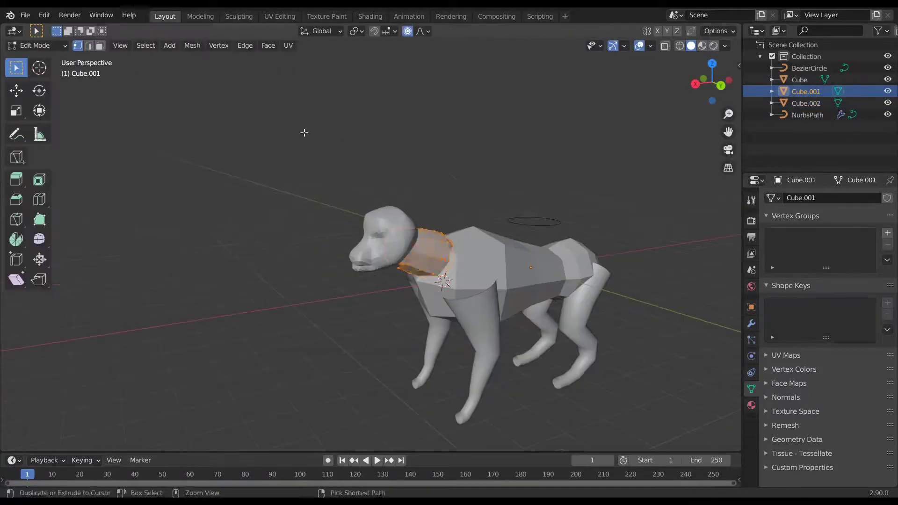
pyautogui.moveTo(305, 134); pyautogui.dragTo(503, 200, button='middle')
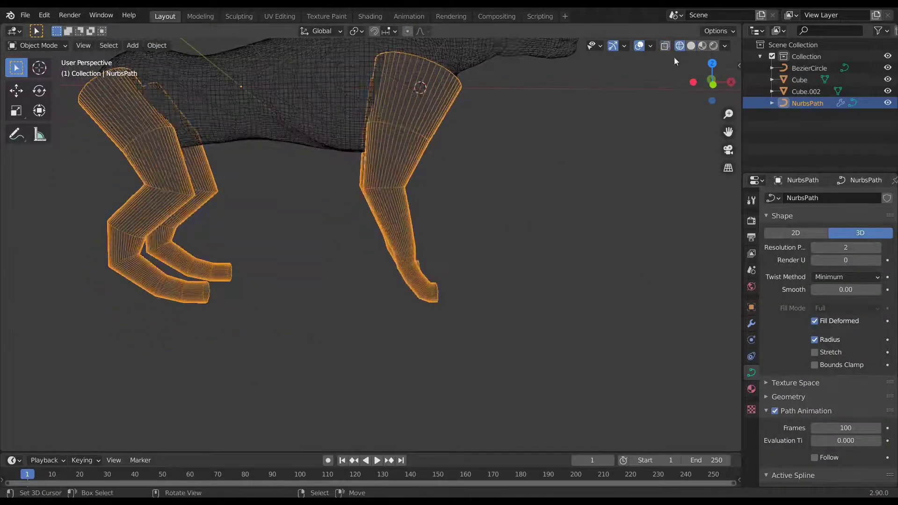
# Step: Sculpt the ear sphere with the Grab brush while checking the dog from the side
pyautogui.moveTo(548, 259)
pyautogui.mouseDown(button='middle')
pyautogui.moveTo(444, 237)
pyautogui.moveTo(393, 280)
pyautogui.mouseUp(button='middle')
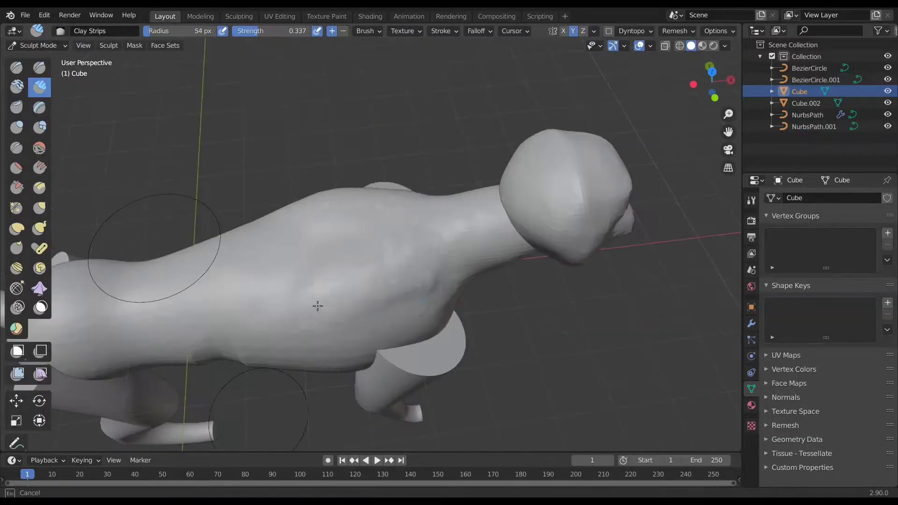
pyautogui.moveTo(370, 195)
pyautogui.mouseDown(button='middle')
pyautogui.moveTo(276, 250)
pyautogui.moveTo(331, 276)
pyautogui.mouseUp(button='middle')
pyautogui.press('g')
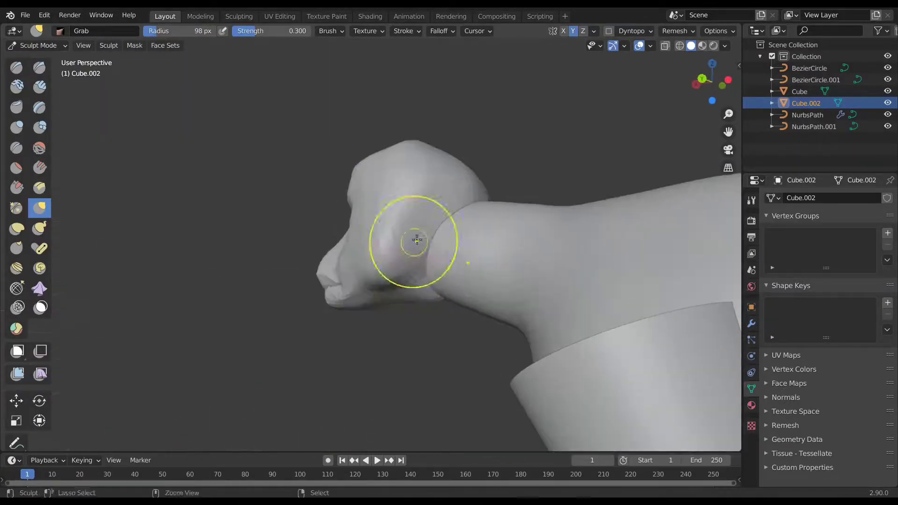
pyautogui.moveTo(177, 196)
pyautogui.mouseDown(button='middle')
pyautogui.moveTo(410, 290)
pyautogui.moveTo(360, 218)
pyautogui.mouseUp(button='middle')
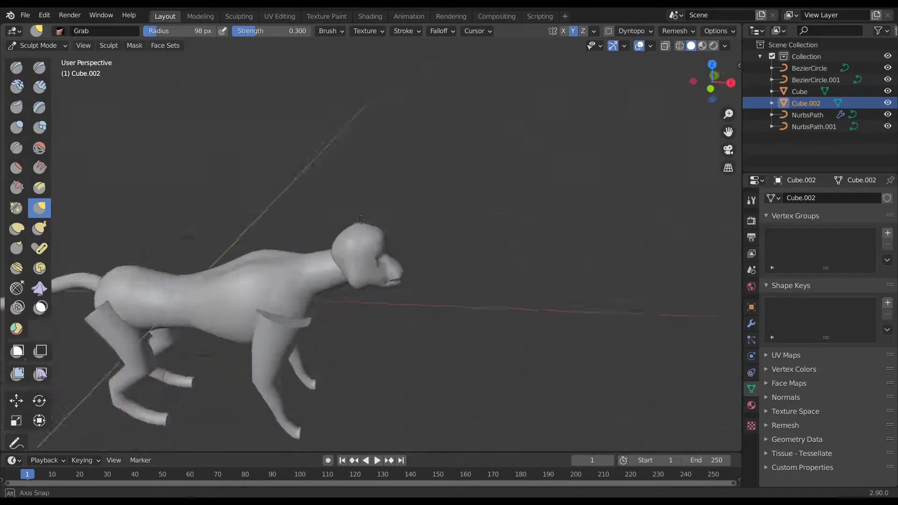
pyautogui.moveTo(356, 263); pyautogui.dragTo(253, 367, button='middle')
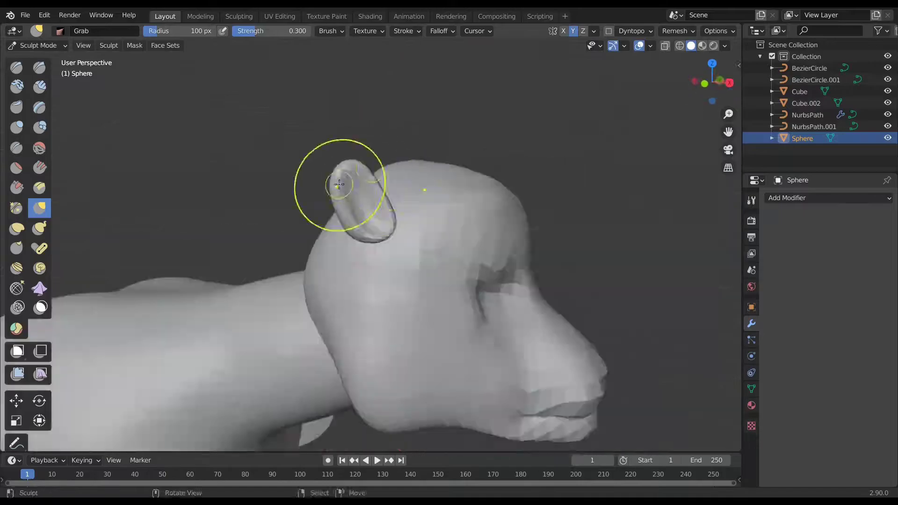
# Step: Open the sculpting options and close in on the cheetah's feet
pyautogui.moveTo(339, 184); pyautogui.dragTo(569, 90, button='middle')
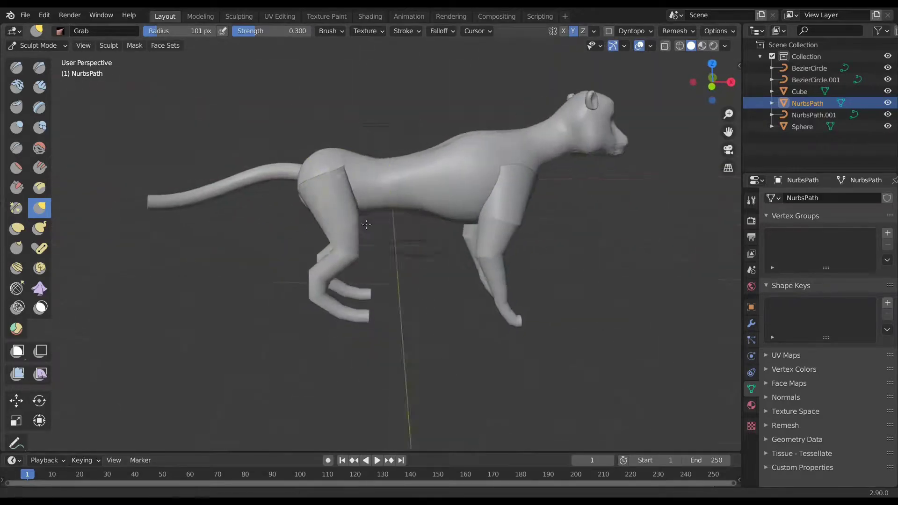
pyautogui.moveTo(437, 224); pyautogui.dragTo(302, 317, button='middle')
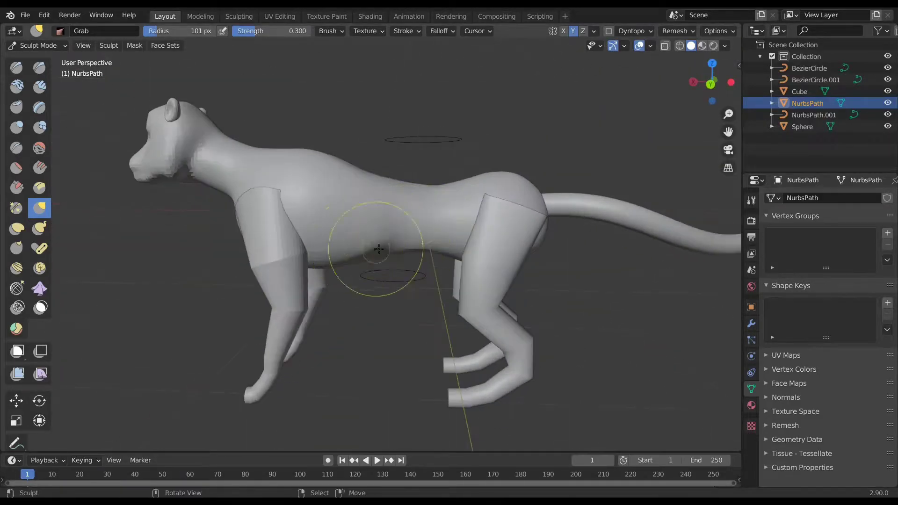
pyautogui.moveTo(379, 249); pyautogui.dragTo(514, 211, button='middle')
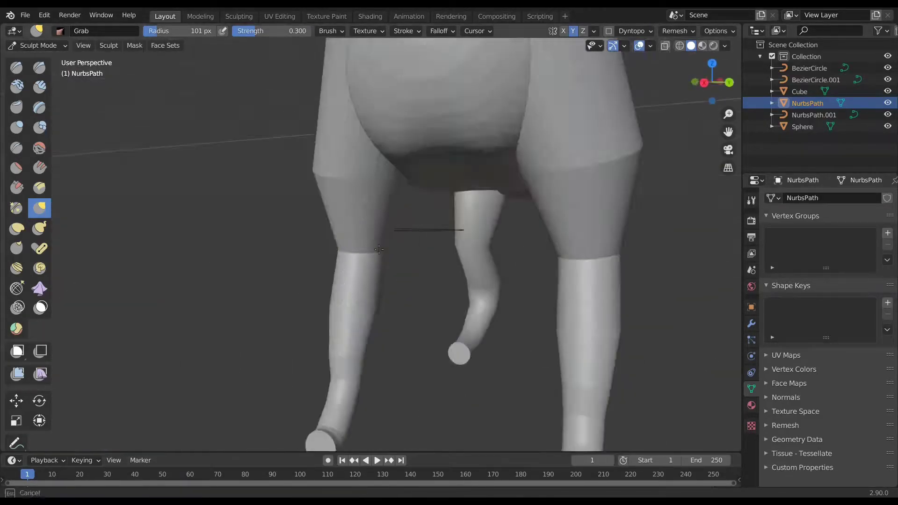
pyautogui.click(717, 30)
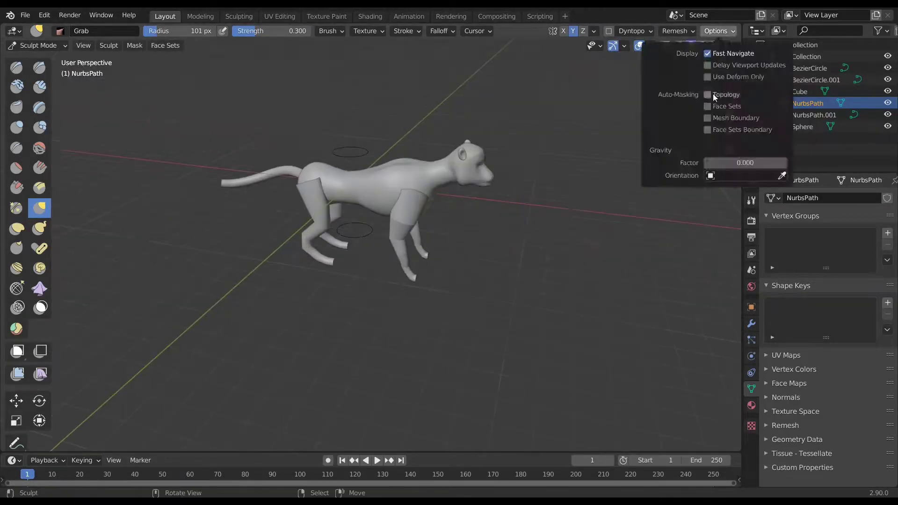
pyautogui.scroll(3, 420, 210)
pyautogui.scroll(5, 435, 267)
pyautogui.scroll(3, 434, 266)
pyautogui.moveTo(431, 351)
pyautogui.mouseDown(button='middle')
pyautogui.moveTo(489, 248)
pyautogui.moveTo(352, 206)
pyautogui.moveTo(341, 215)
pyautogui.mouseUp(button='middle')
pyautogui.scroll(-5, 340, 215)
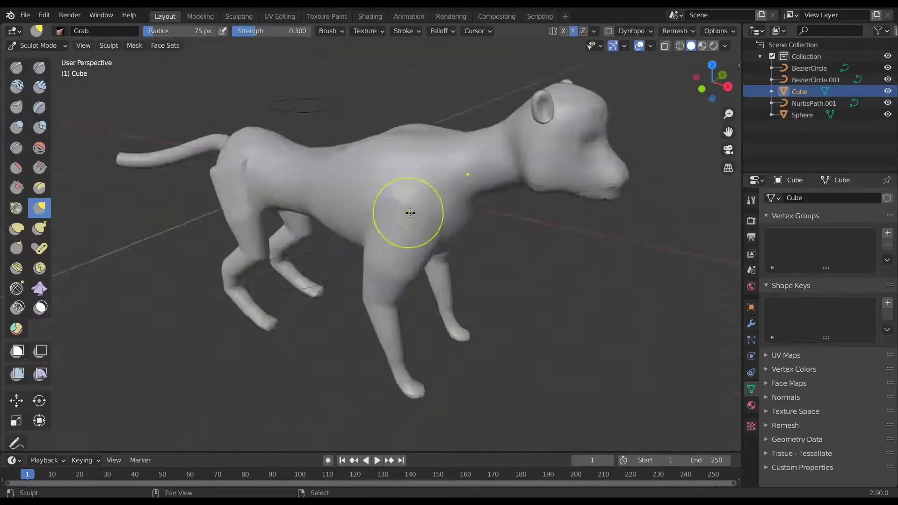
# Step: Shape the legs and feet with Crease and Grab, save, and return to Object Mode
pyautogui.moveTo(410, 213); pyautogui.dragTo(341, 242, button='middle')
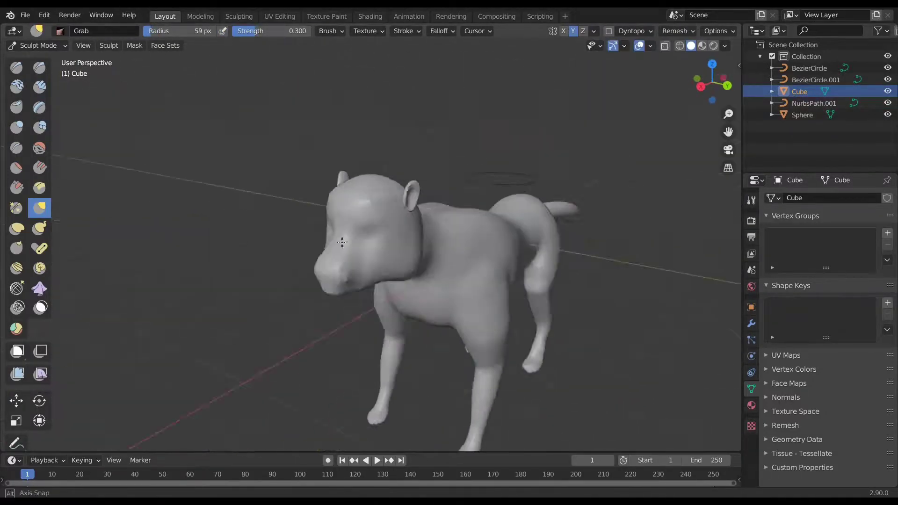
pyautogui.hotkey('shift', 'c')
pyautogui.moveTo(342, 242)
pyautogui.mouseDown(button='middle')
pyautogui.moveTo(404, 228)
pyautogui.moveTo(305, 220)
pyautogui.mouseUp(button='middle')
pyautogui.hotkey('ctrl', 's')
pyautogui.press('g')
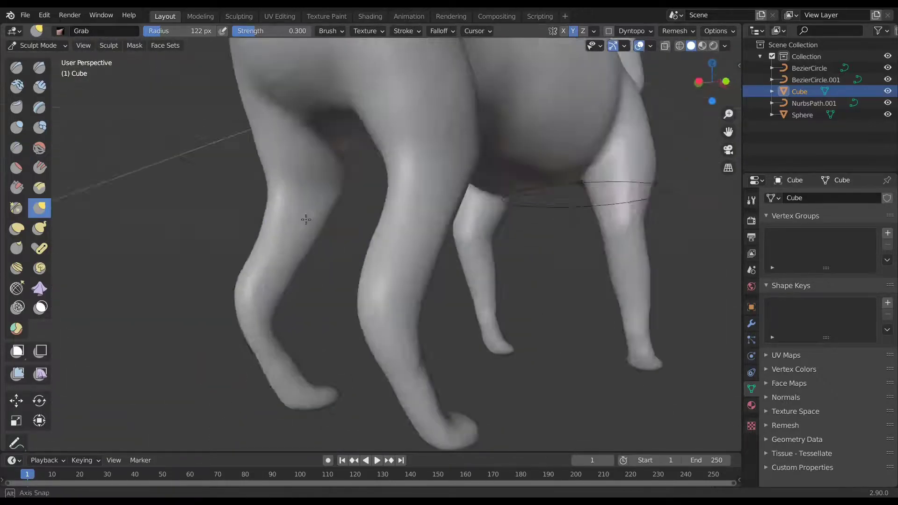
pyautogui.hotkey('ctrl', 'Tab')
# Step: Edit the tail curve NurbsPath.001, add a plane, and set snapping to Face
pyautogui.scroll(-5, 301, 172)
pyautogui.click(814, 102)
pyautogui.press('Tab')
pyautogui.moveTo(301, 172); pyautogui.dragTo(339, 290, button='middle')
pyautogui.scroll(5, 339, 290)
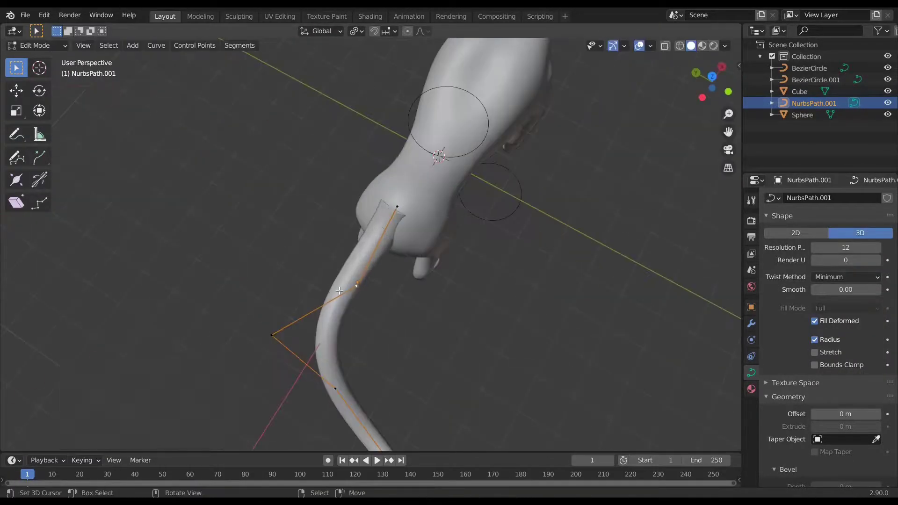
pyautogui.press('Tab')
pyautogui.hotkey('shift', 'a')
pyautogui.click(391, 31)
# Step: Enable snapping and edit the plane with its shrinkwrap shown in Edit Mode
pyautogui.click(374, 101)
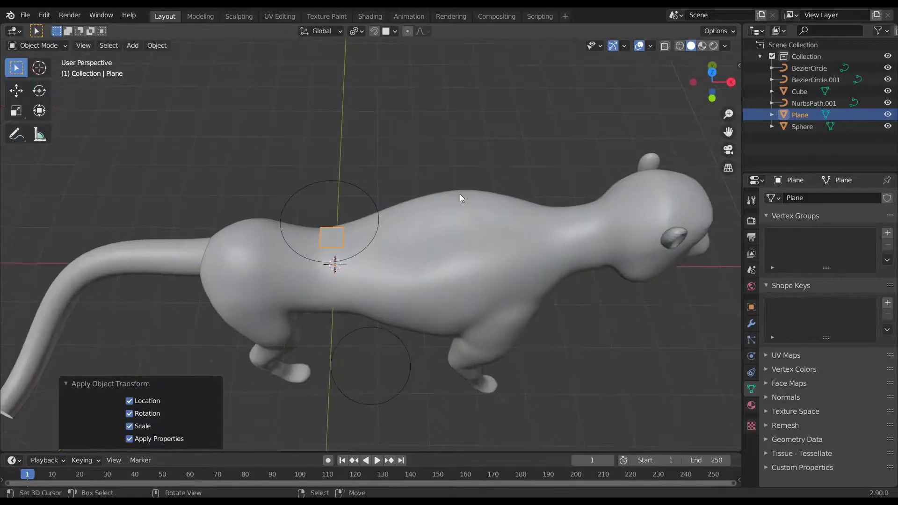
pyautogui.moveTo(459, 195); pyautogui.dragTo(430, 177, button='middle')
pyautogui.moveTo(327, 210); pyautogui.dragTo(262, 262, button='middle')
pyautogui.press('Tab')
pyautogui.click(819, 400)
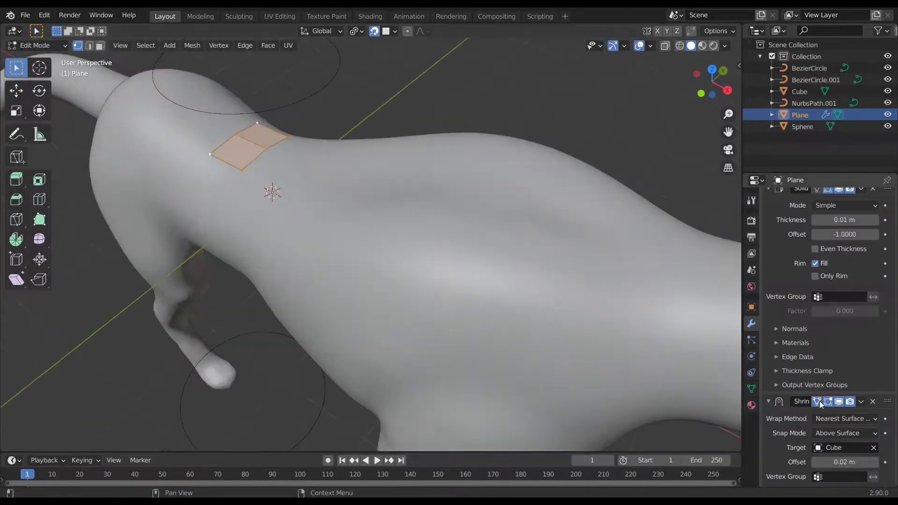
# Step: Add a Subdivision Surface modifier and extrude edge strips along the neck and over the head
pyautogui.press('e')
pyautogui.click(828, 224)
pyautogui.click(650, 393)
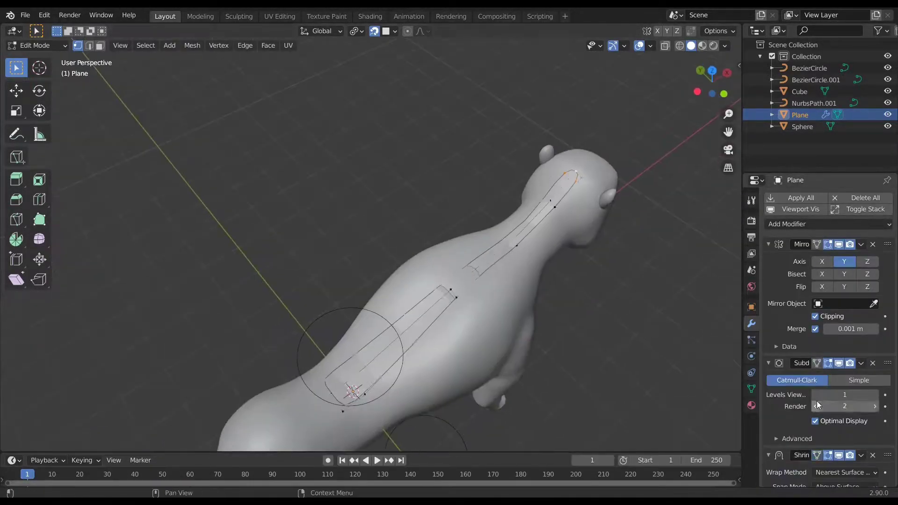
pyautogui.click(768, 244)
pyautogui.moveTo(421, 280)
pyautogui.mouseDown(button='middle')
pyautogui.moveTo(374, 211)
pyautogui.moveTo(365, 272)
pyautogui.mouseUp(button='middle')
pyautogui.press('e')
pyautogui.press('e')
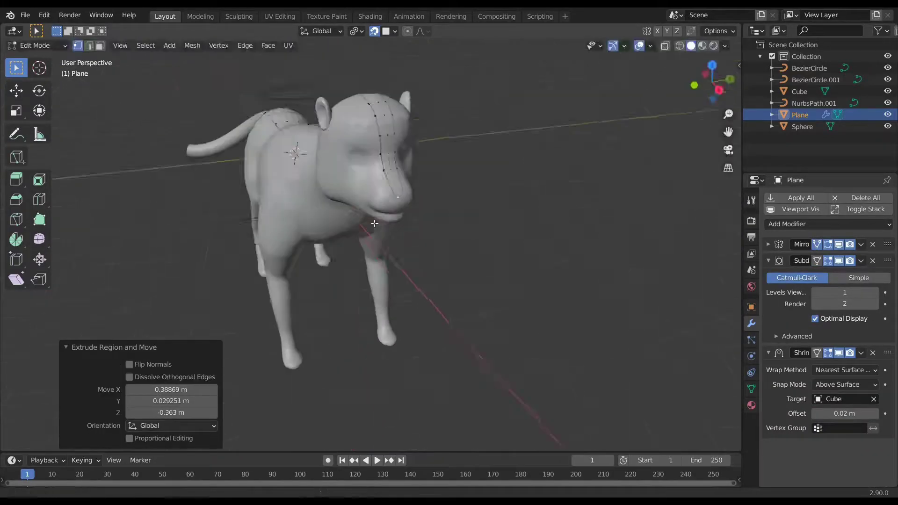
pyautogui.scroll(3, 375, 224)
pyautogui.scroll(-2, 393, 206)
# Step: Extrude and position edge loops around the snout and enlarge the loop around the eye
pyautogui.press('e')
pyautogui.hotkey('ctrl', 's')
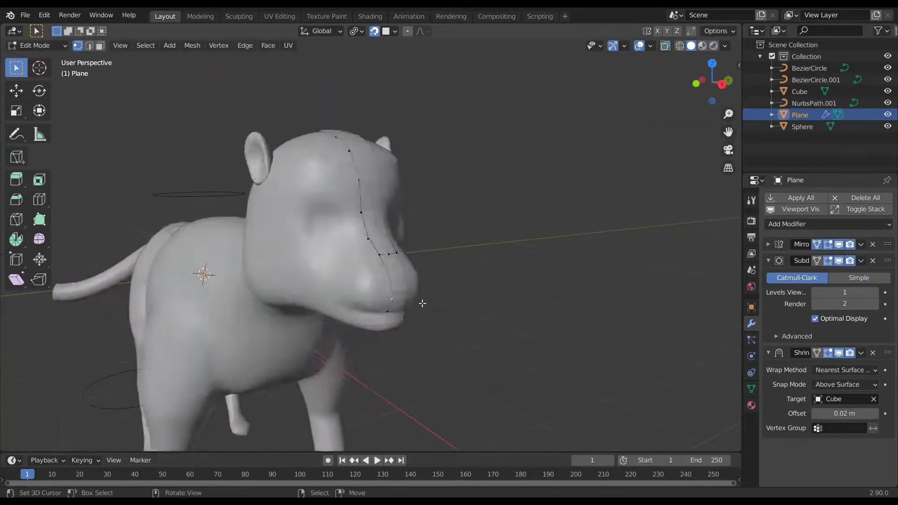
pyautogui.click(385, 273)
pyautogui.moveTo(385, 273)
pyautogui.mouseDown(button='middle')
pyautogui.moveTo(402, 243)
pyautogui.moveTo(423, 275)
pyautogui.moveTo(497, 248)
pyautogui.moveTo(455, 246)
pyautogui.moveTo(425, 226)
pyautogui.moveTo(337, 241)
pyautogui.mouseUp(button='middle')
pyautogui.press('g')
pyautogui.click(411, 262)
pyautogui.press('e')
pyautogui.click(423, 276)
pyautogui.scroll(3, 336, 241)
pyautogui.press('g')
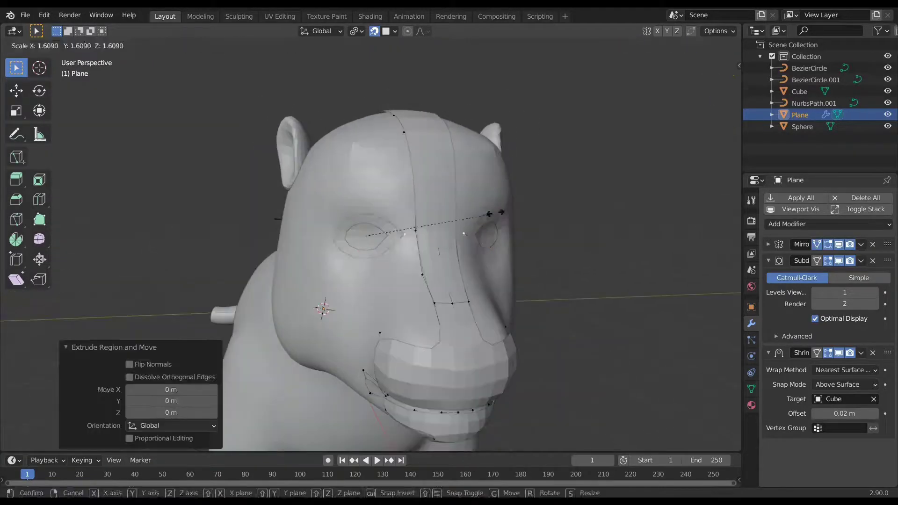
pyautogui.click(494, 213)
pyautogui.moveTo(494, 213); pyautogui.dragTo(415, 262, button='middle')
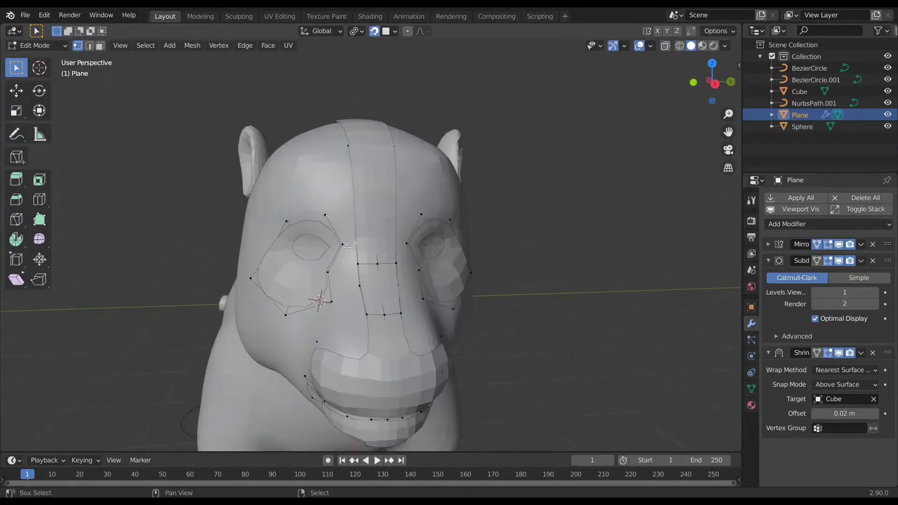
pyautogui.moveTo(328, 243)
pyautogui.mouseDown(button='middle')
pyautogui.moveTo(414, 290)
pyautogui.moveTo(373, 324)
pyautogui.moveTo(469, 242)
pyautogui.moveTo(374, 179)
pyautogui.mouseUp(button='middle')
# Step: Preview the retopology mesh at subdivision level 2 and check the head and body
pyautogui.moveTo(395, 63); pyautogui.dragTo(471, 126, button='middle')
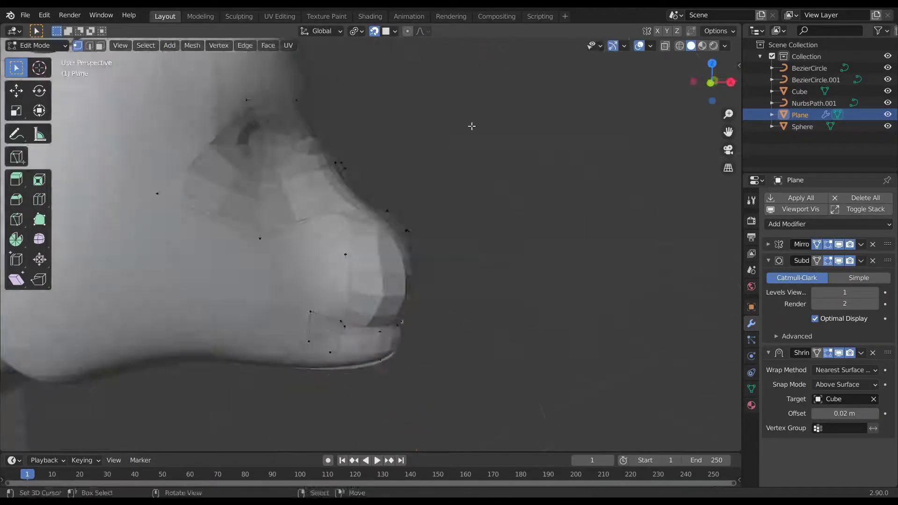
pyautogui.hotkey('ctrl', 'z')
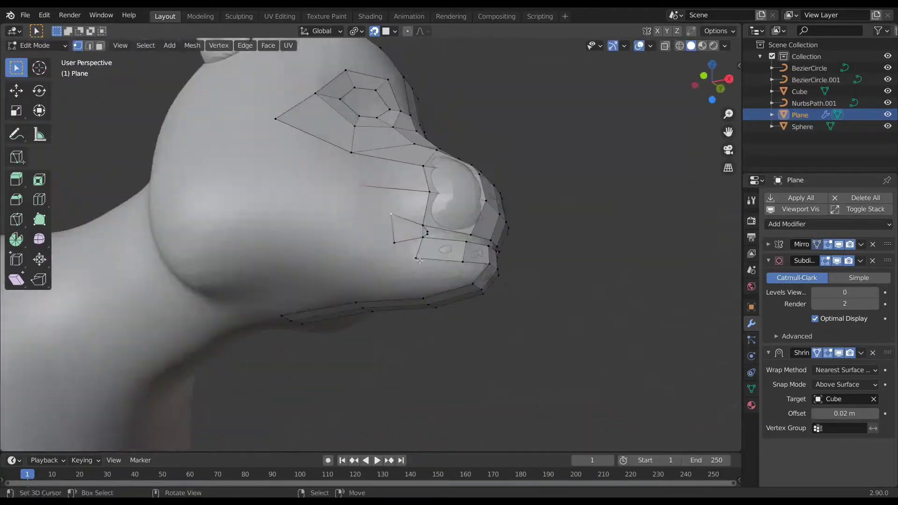
pyautogui.hotkey('ctrl', '2')
pyautogui.scroll(-5, 503, 276)
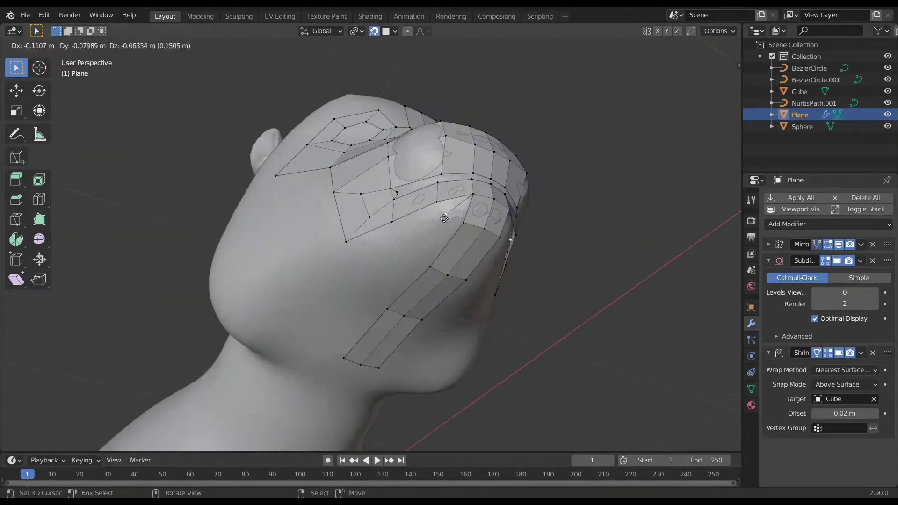
pyautogui.moveTo(477, 221)
pyautogui.mouseDown(button='middle')
pyautogui.moveTo(481, 194)
pyautogui.moveTo(540, 216)
pyautogui.moveTo(424, 267)
pyautogui.mouseUp(button='middle')
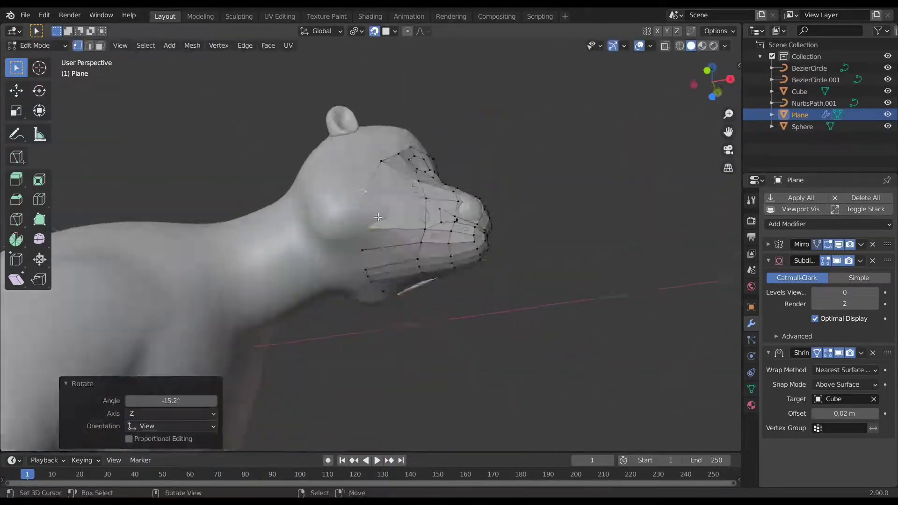
# Step: Move the snout vertices into place, checking the fit from several angles
pyautogui.moveTo(378, 217)
pyautogui.mouseDown(button='middle')
pyautogui.moveTo(257, 110)
pyautogui.moveTo(351, 240)
pyautogui.moveTo(436, 153)
pyautogui.mouseUp(button='middle')
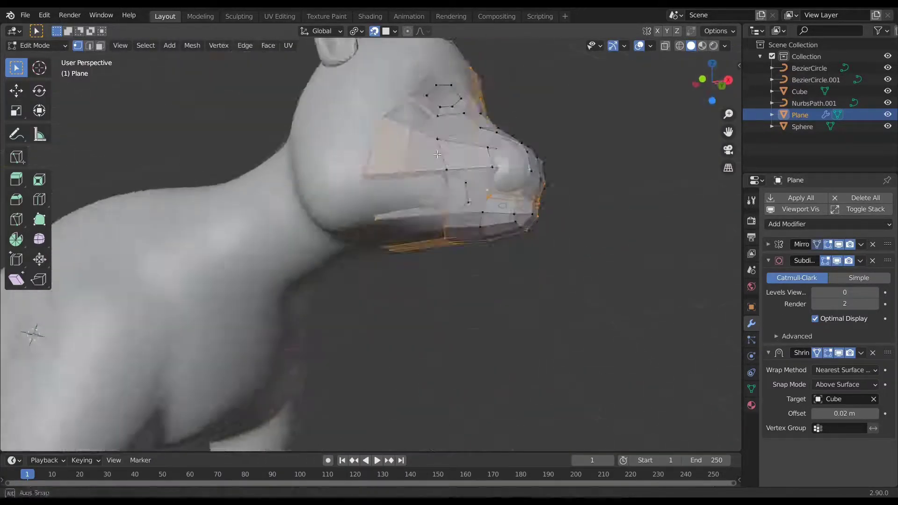
pyautogui.rightClick(395, 246)
pyautogui.moveTo(396, 246); pyautogui.dragTo(416, 187, button='middle')
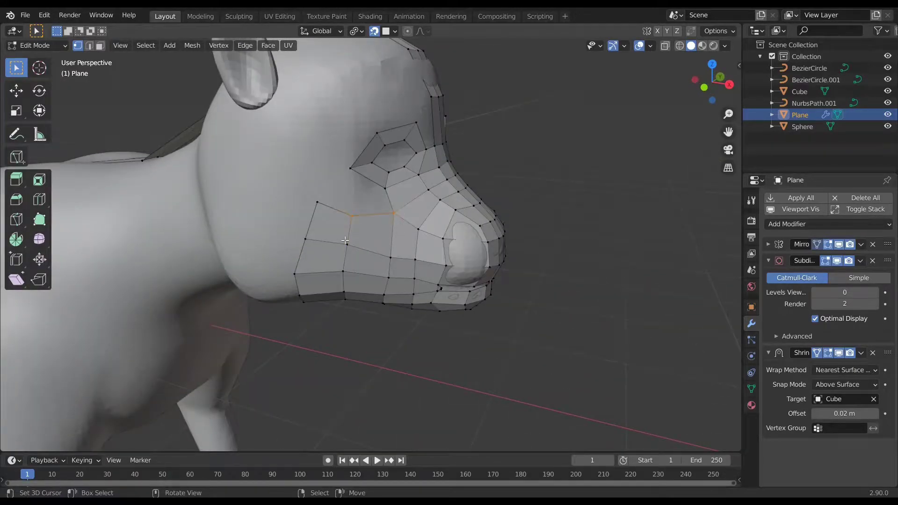
pyautogui.moveTo(344, 240); pyautogui.dragTo(420, 212, button='middle')
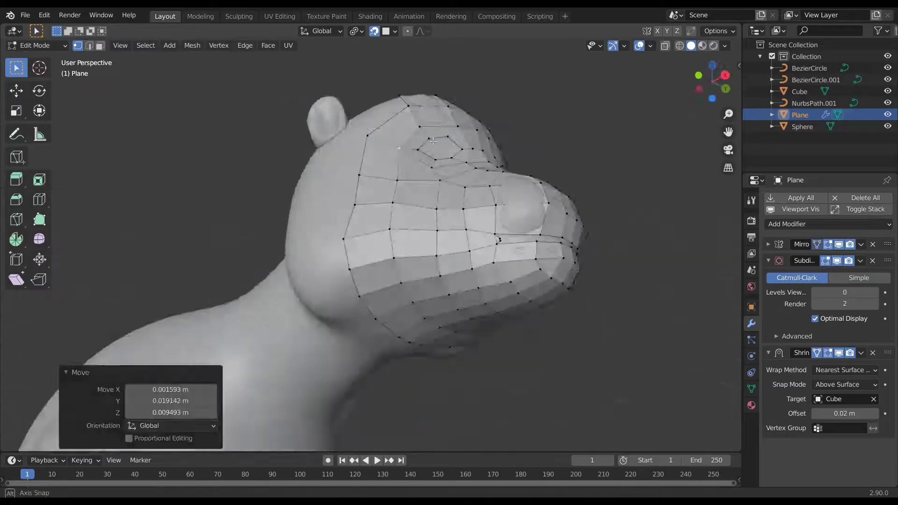
pyautogui.moveTo(426, 167); pyautogui.dragTo(454, 155, button='middle')
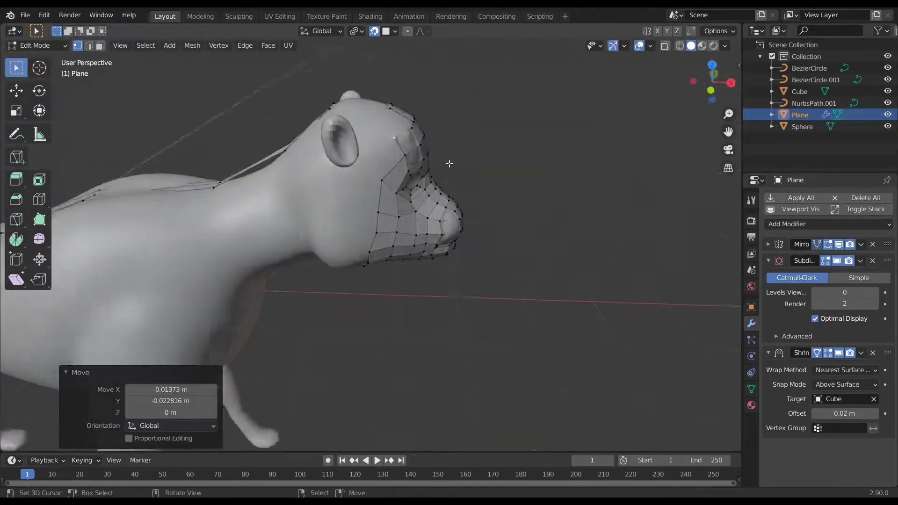
pyautogui.click(409, 172)
pyautogui.moveTo(408, 173); pyautogui.dragTo(372, 127, button='middle')
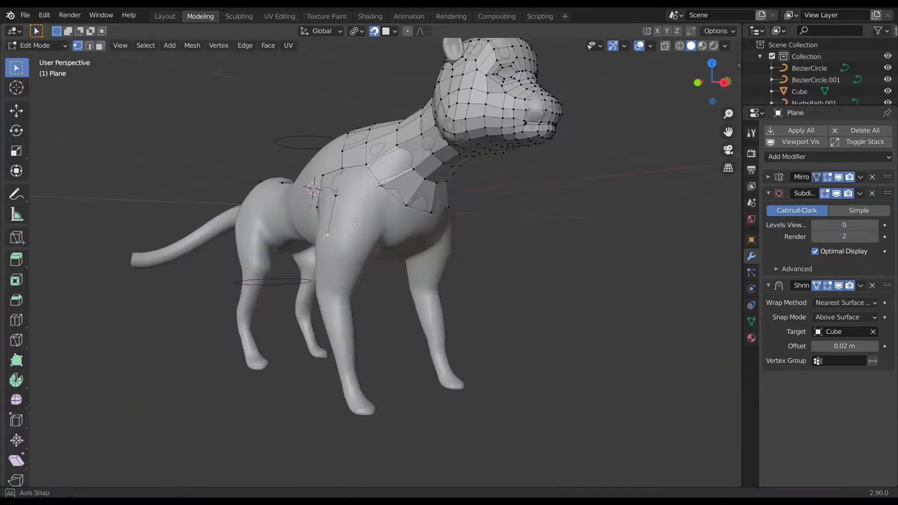
# Step: Extrude and scale the border edges along the chest and torso
pyautogui.moveTo(423, 244)
pyautogui.mouseDown(button='middle')
pyautogui.moveTo(433, 257)
pyautogui.moveTo(239, 344)
pyautogui.mouseUp(button='middle')
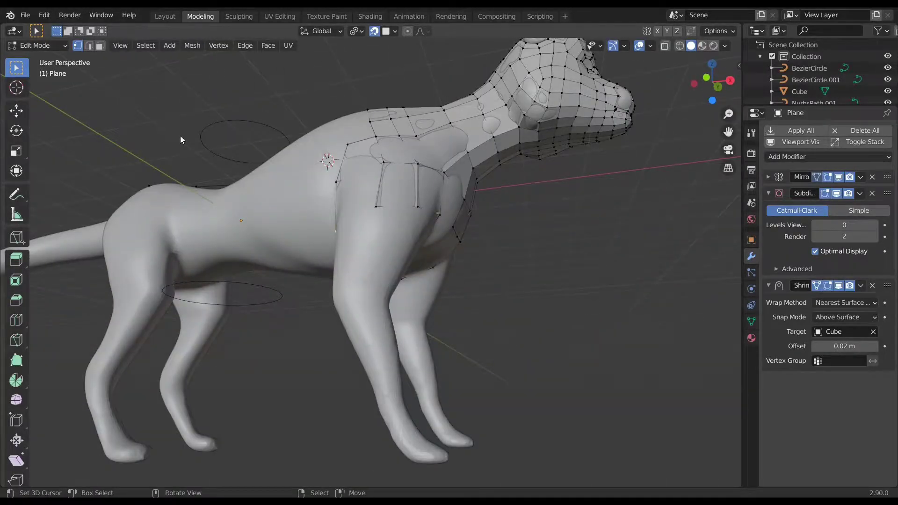
pyautogui.moveTo(181, 136); pyautogui.dragTo(320, 253, button='middle')
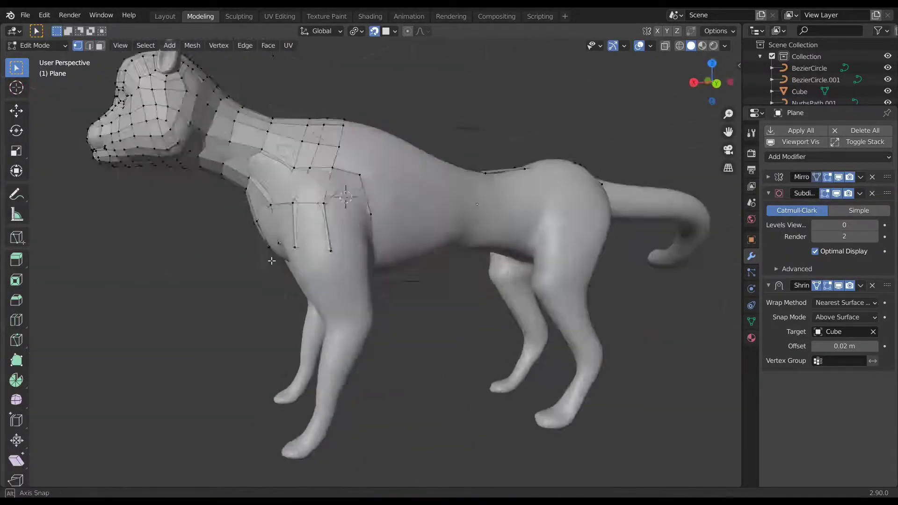
pyautogui.moveTo(373, 234); pyautogui.dragTo(374, 225, button='middle')
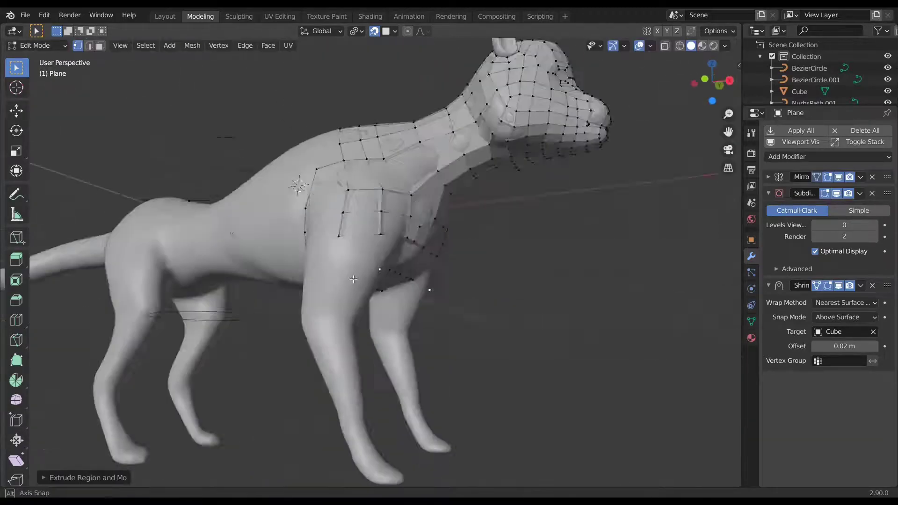
pyautogui.moveTo(352, 279); pyautogui.dragTo(318, 224, button='middle')
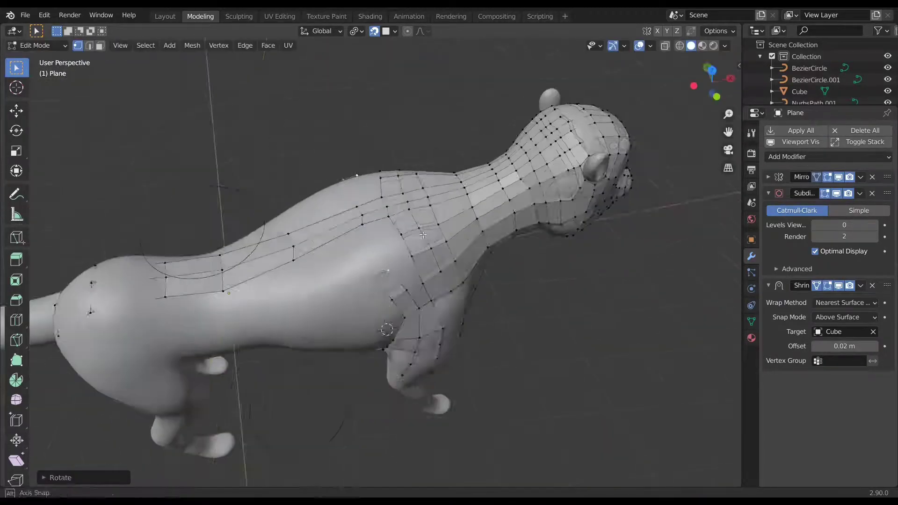
pyautogui.moveTo(423, 236)
pyautogui.mouseDown(button='middle')
pyautogui.moveTo(369, 264)
pyautogui.moveTo(423, 118)
pyautogui.moveTo(487, 208)
pyautogui.mouseUp(button='middle')
pyautogui.press('e')
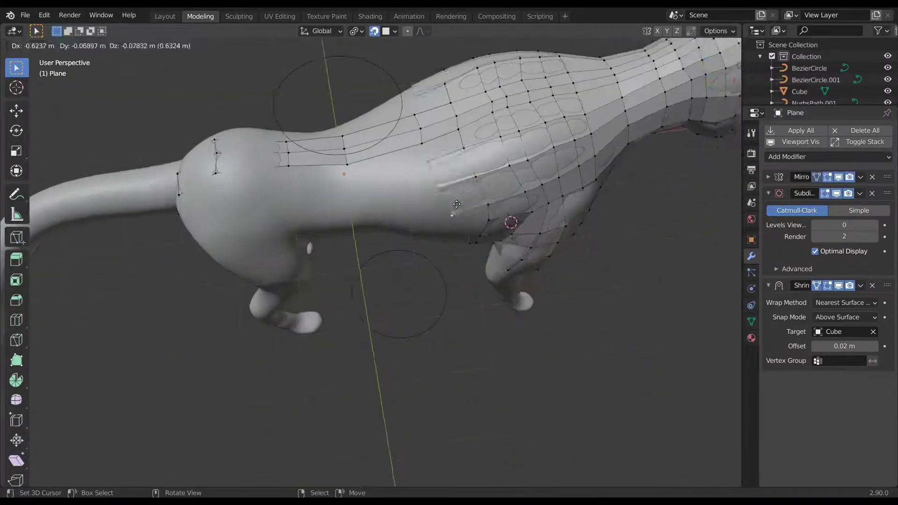
pyautogui.press('s')
pyautogui.click(320, 186)
pyautogui.moveTo(321, 186); pyautogui.dragTo(379, 201, button='middle')
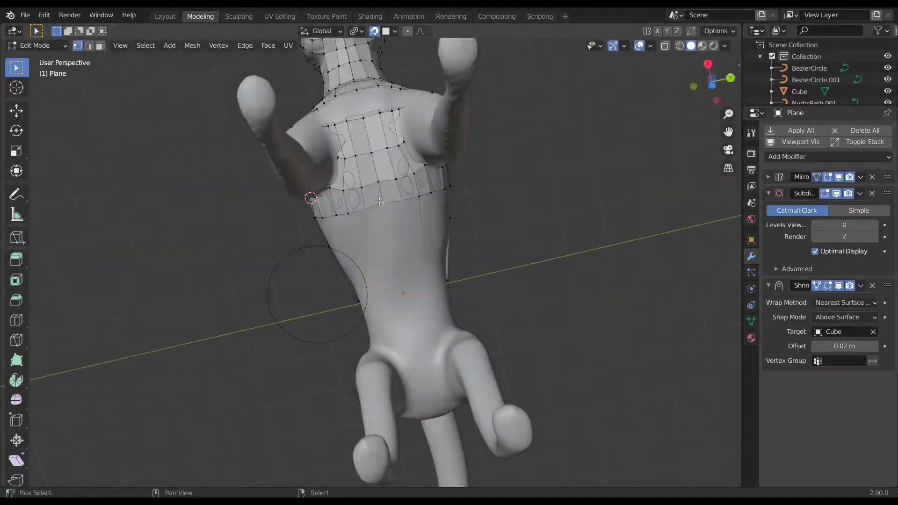
pyautogui.click(364, 156)
# Step: Extend the mesh over the hips, moving the new vertices into place
pyautogui.moveTo(364, 156); pyautogui.dragTo(355, 209, button='middle')
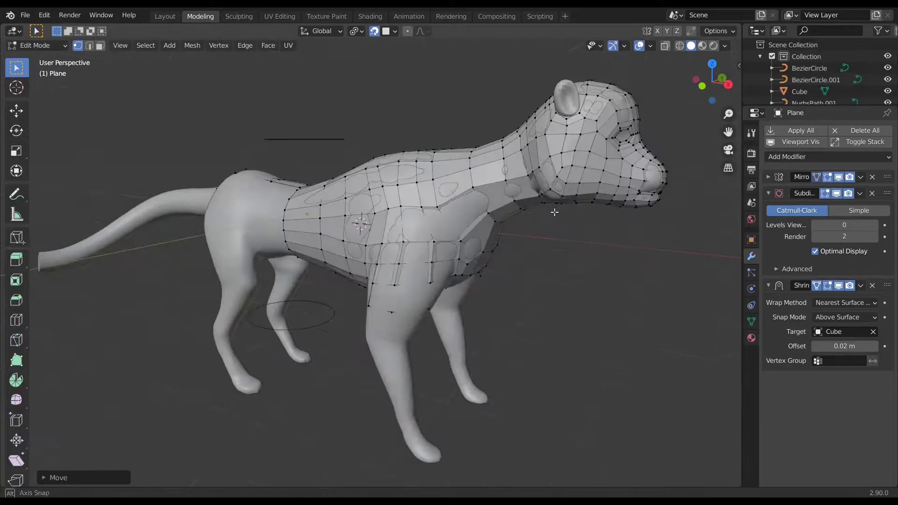
pyautogui.moveTo(554, 212); pyautogui.dragTo(303, 218, button='middle')
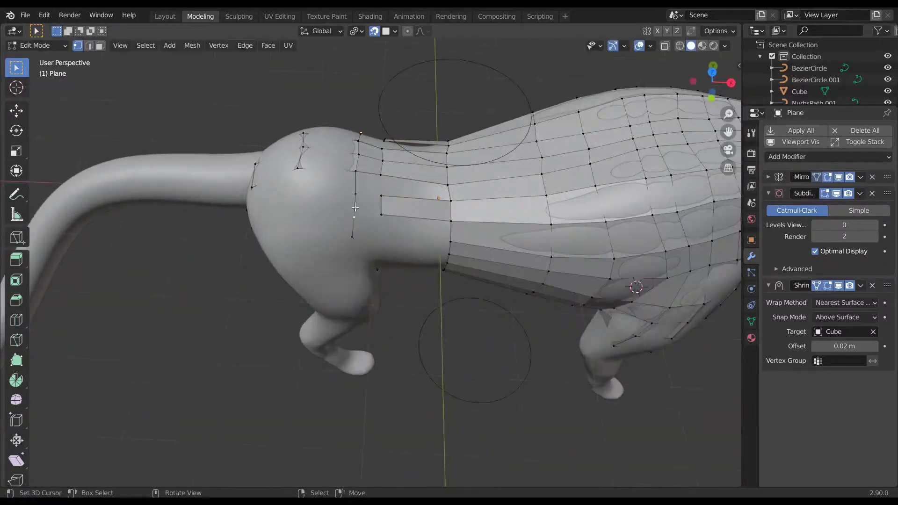
pyautogui.moveTo(355, 208); pyautogui.dragTo(395, 179, button='middle')
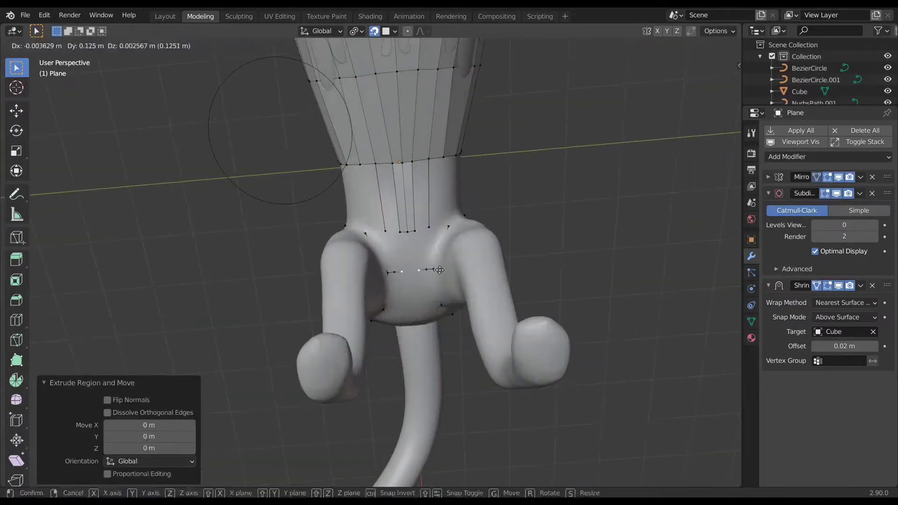
pyautogui.click(411, 235)
pyautogui.moveTo(411, 235); pyautogui.dragTo(374, 273, button='middle')
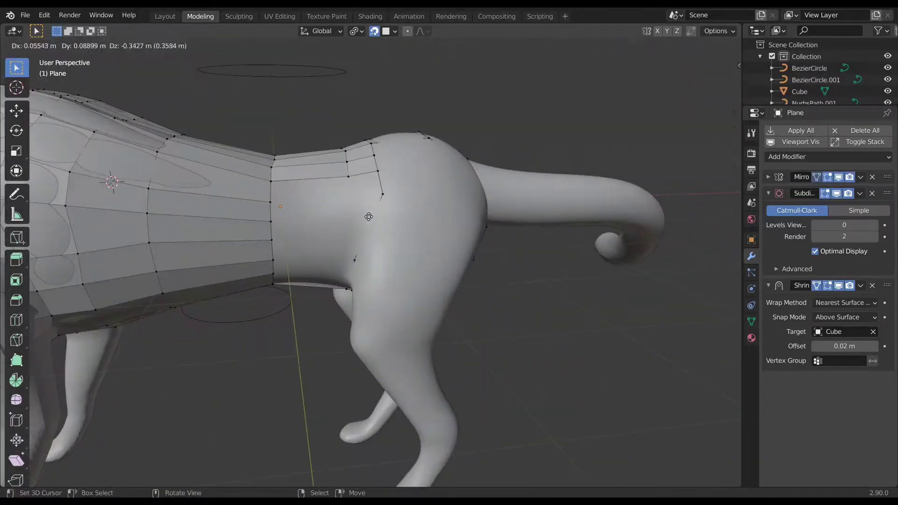
pyautogui.moveTo(369, 217)
pyautogui.mouseDown(button='middle')
pyautogui.moveTo(430, 190)
pyautogui.moveTo(510, 248)
pyautogui.mouseUp(button='middle')
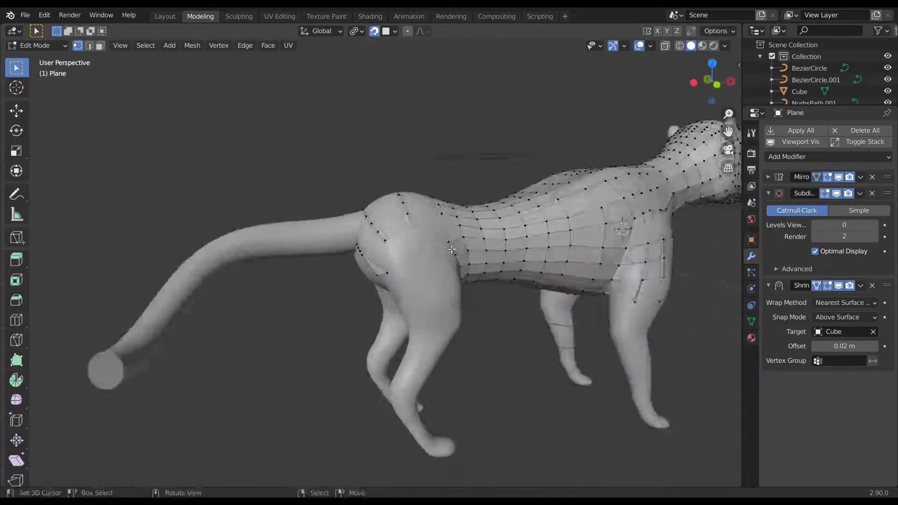
pyautogui.moveTo(452, 249)
pyautogui.mouseDown(button='middle')
pyautogui.moveTo(421, 224)
pyautogui.moveTo(423, 327)
pyautogui.mouseUp(button='middle')
pyautogui.press('g')
pyautogui.click(422, 385)
# Step: Pull the edges between the legs down onto the upper legs
pyautogui.moveTo(423, 385)
pyautogui.mouseDown(button='middle')
pyautogui.moveTo(415, 198)
pyautogui.moveTo(421, 248)
pyautogui.moveTo(397, 210)
pyautogui.moveTo(360, 191)
pyautogui.mouseUp(button='middle')
pyautogui.press('g')
pyautogui.click(358, 136)
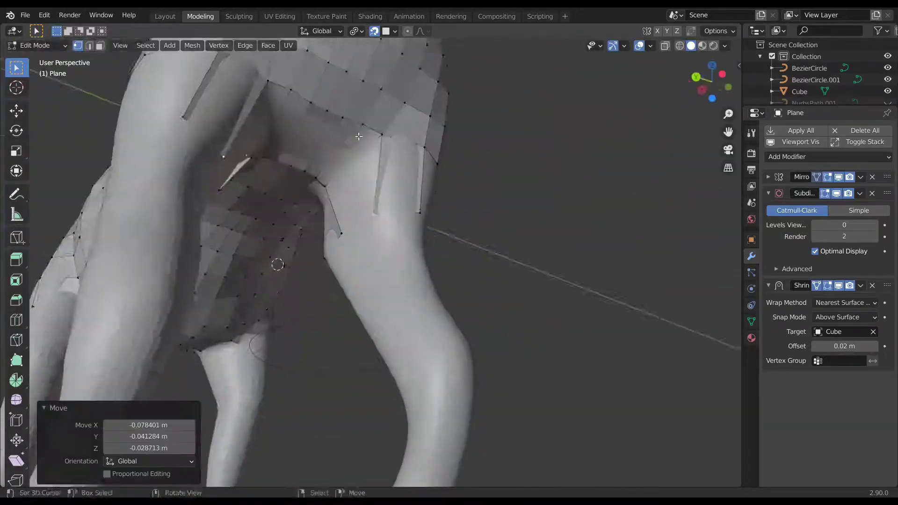
pyautogui.moveTo(358, 137)
pyautogui.mouseDown(button='middle')
pyautogui.moveTo(243, 287)
pyautogui.moveTo(178, 265)
pyautogui.moveTo(281, 205)
pyautogui.moveTo(452, 153)
pyautogui.moveTo(491, 237)
pyautogui.moveTo(262, 202)
pyautogui.moveTo(356, 156)
pyautogui.mouseUp(button='middle')
pyautogui.scroll(-5, 452, 153)
pyautogui.press('g')
pyautogui.click(328, 206)
pyautogui.moveTo(327, 206)
pyautogui.mouseDown(button='middle')
pyautogui.moveTo(378, 216)
pyautogui.moveTo(338, 90)
pyautogui.mouseUp(button='middle')
# Step: Move the leg vertices and turn on Statistics in the viewport overlays
pyautogui.scroll(-5, 338, 91)
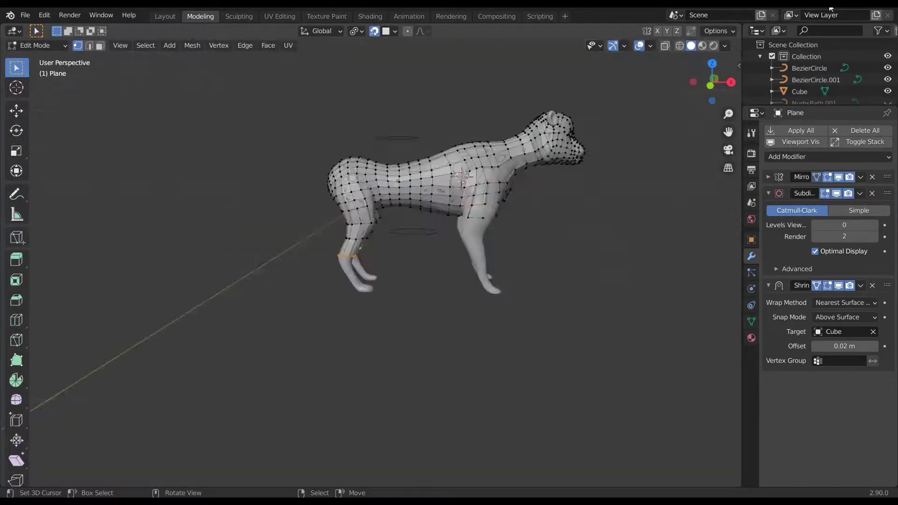
pyautogui.scroll(5, 393, 245)
pyautogui.press('g')
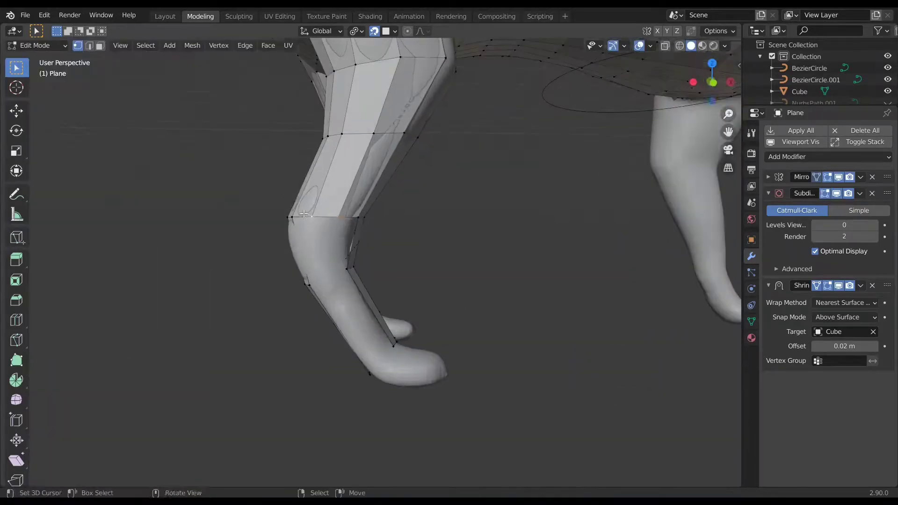
pyautogui.moveTo(366, 173)
pyautogui.mouseDown(button='middle')
pyautogui.moveTo(500, 206)
pyautogui.moveTo(477, 198)
pyautogui.moveTo(386, 239)
pyautogui.mouseUp(button='middle')
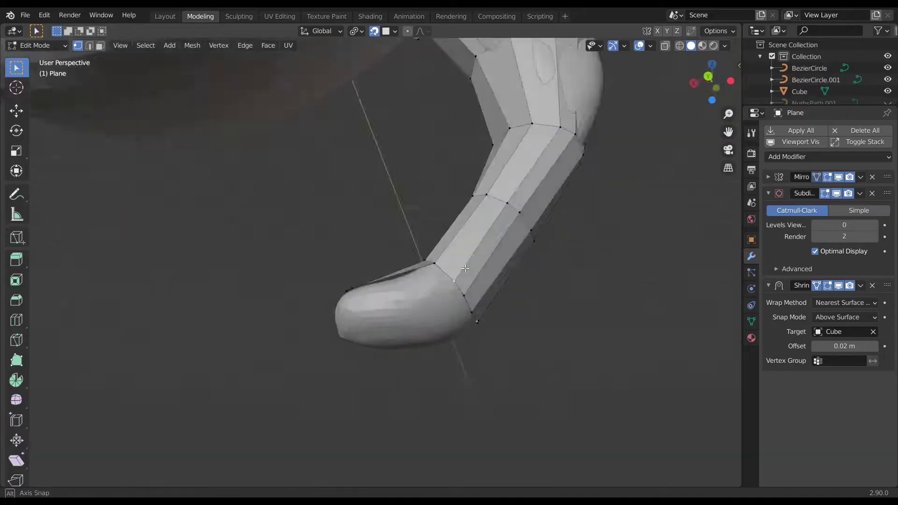
pyautogui.moveTo(383, 200); pyautogui.dragTo(472, 230, button='middle')
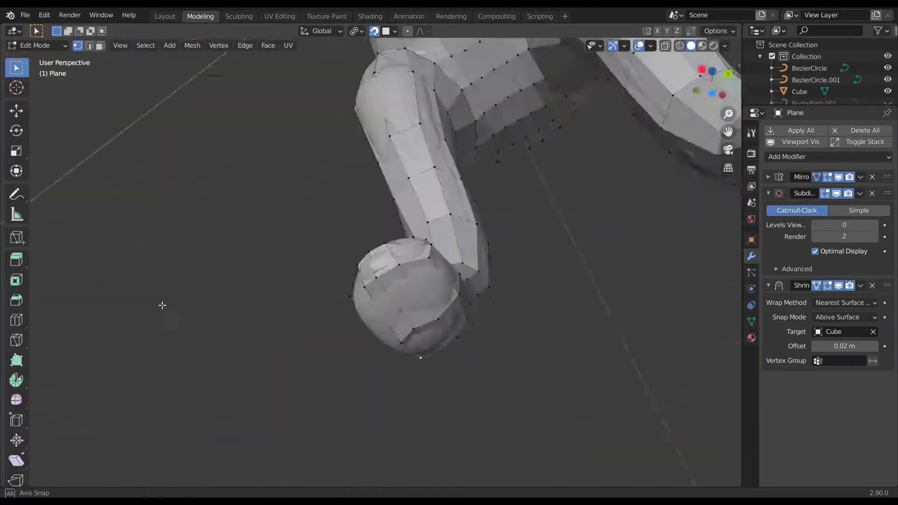
pyautogui.click(649, 46)
pyautogui.click(578, 139)
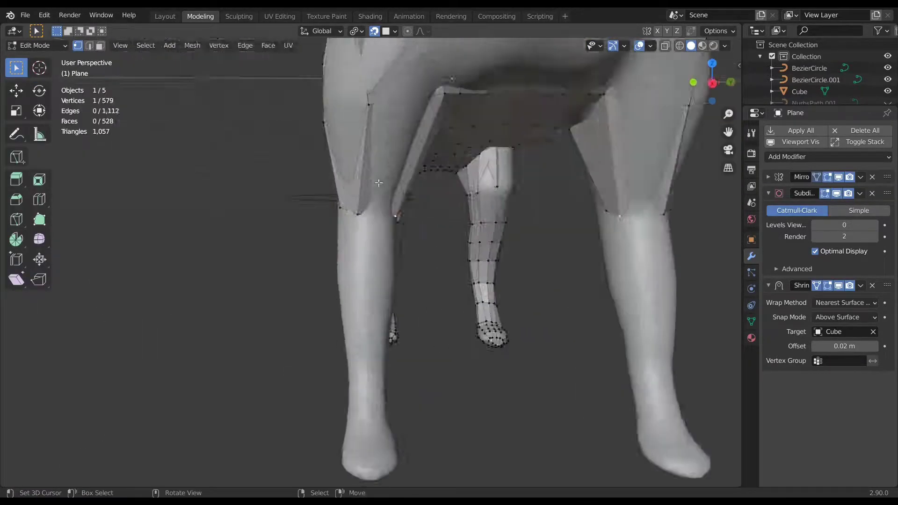
# Step: Extrude the leg loops down to the paws and smooth the mesh vertices
pyautogui.moveTo(420, 210)
pyautogui.mouseDown(button='middle')
pyautogui.moveTo(323, 235)
pyautogui.moveTo(374, 196)
pyautogui.mouseUp(button='middle')
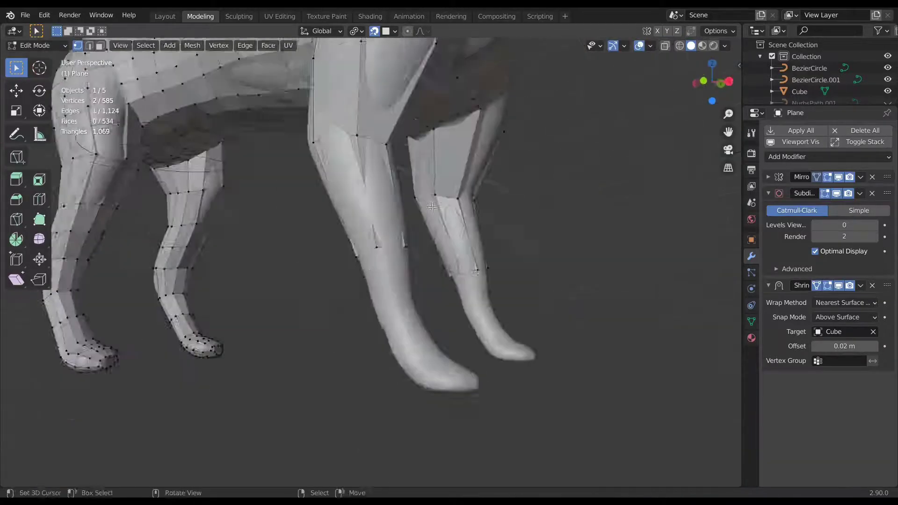
pyautogui.press('e')
pyautogui.click(449, 304)
pyautogui.moveTo(449, 305); pyautogui.dragTo(257, 223, button='middle')
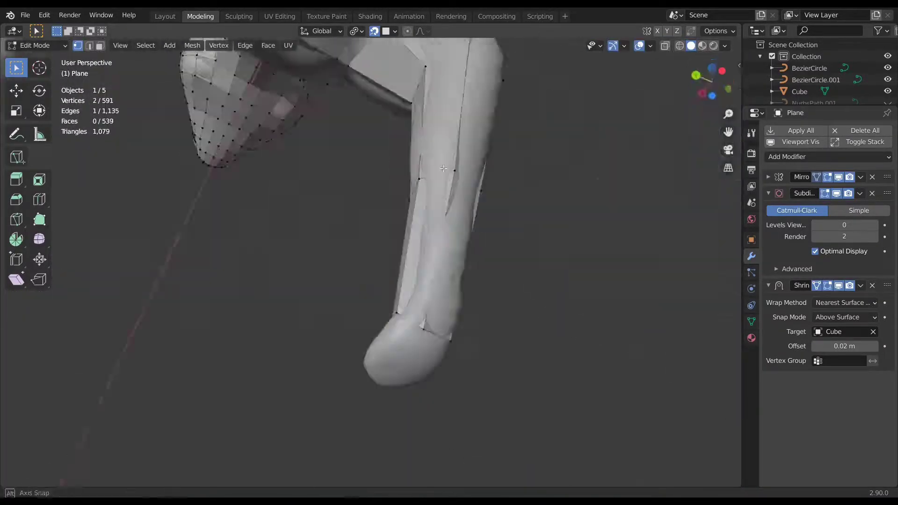
pyautogui.click(461, 358)
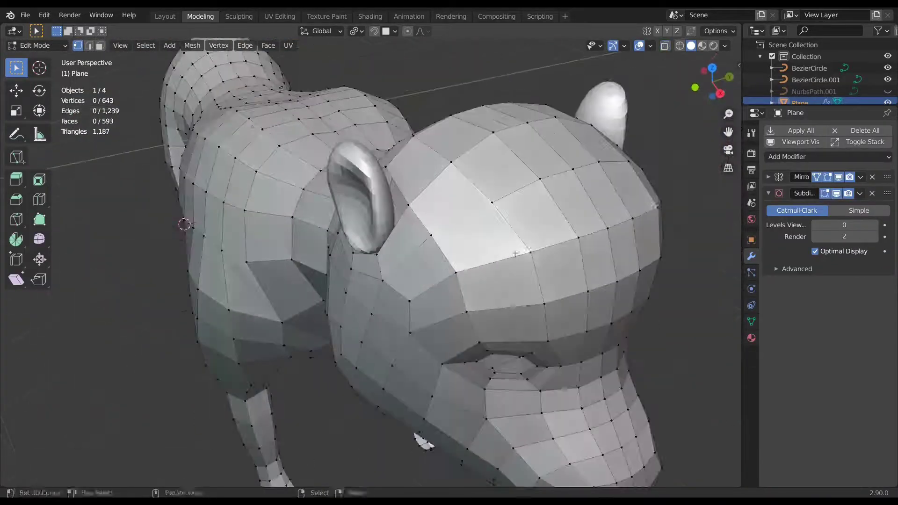
# Step: In edge select, scale the mouth edge loop flat along Z to form the inner mouth
pyautogui.press('2')
pyautogui.moveTo(514, 254); pyautogui.dragTo(326, 221, button='middle')
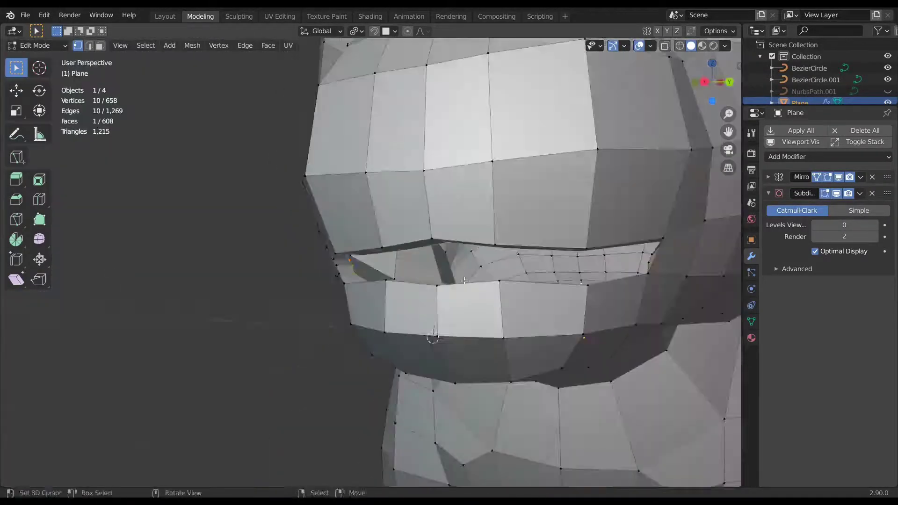
pyautogui.press('s')
pyautogui.press('z')
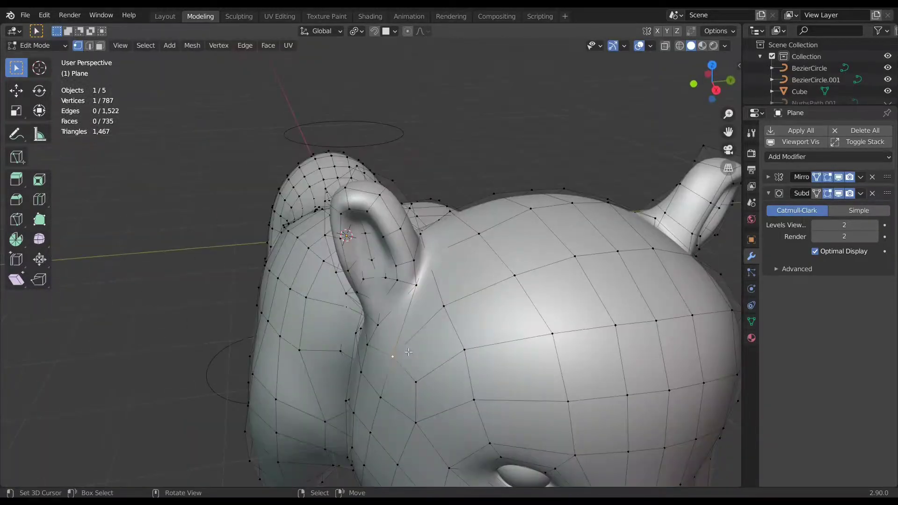
pyautogui.moveTo(409, 351); pyautogui.dragTo(390, 279, button='middle')
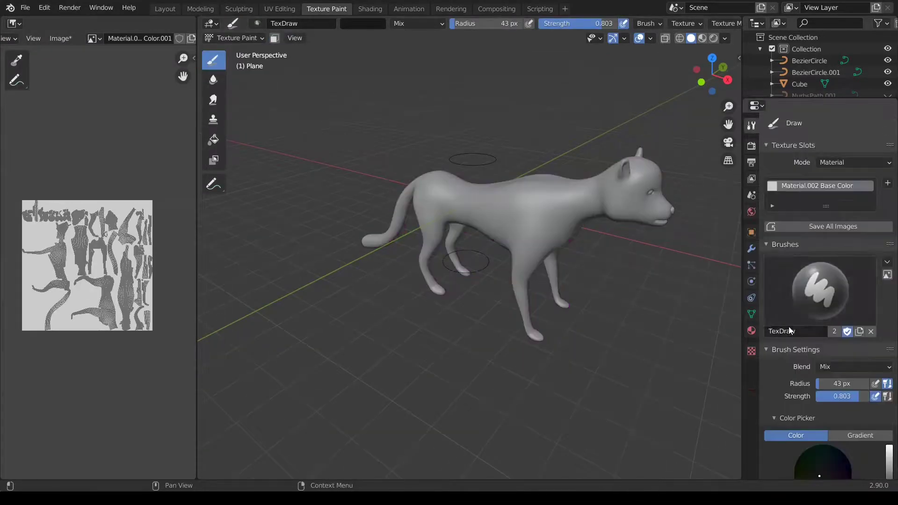
# Step: Zoom and orbit to a close front view of the cheetah's head for spot painting
pyautogui.scroll(1, 552, 434)
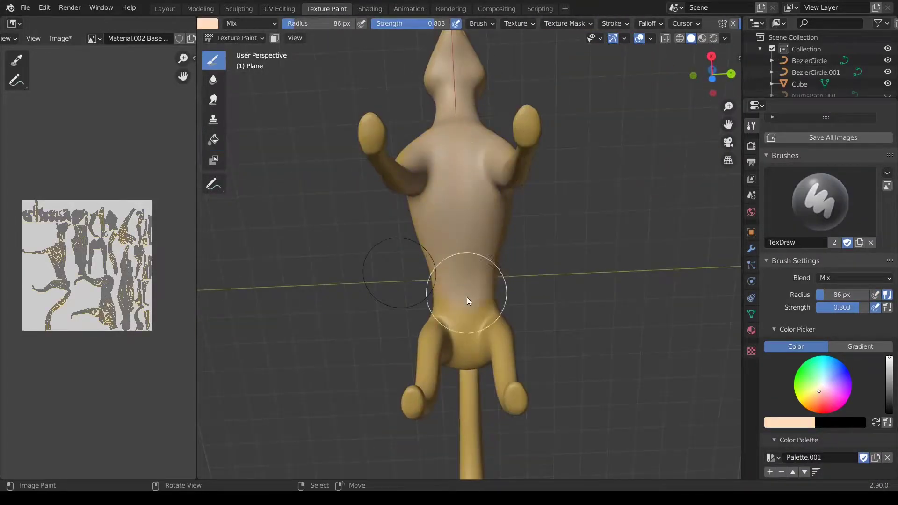
pyautogui.moveTo(467, 297)
pyautogui.mouseDown(button='middle')
pyautogui.moveTo(392, 220)
pyautogui.moveTo(468, 186)
pyautogui.moveTo(526, 221)
pyautogui.moveTo(511, 285)
pyautogui.moveTo(442, 339)
pyautogui.moveTo(497, 223)
pyautogui.moveTo(605, 175)
pyautogui.moveTo(545, 213)
pyautogui.moveTo(580, 248)
pyautogui.moveTo(548, 237)
pyautogui.moveTo(613, 190)
pyautogui.moveTo(480, 240)
pyautogui.mouseUp(button='middle')
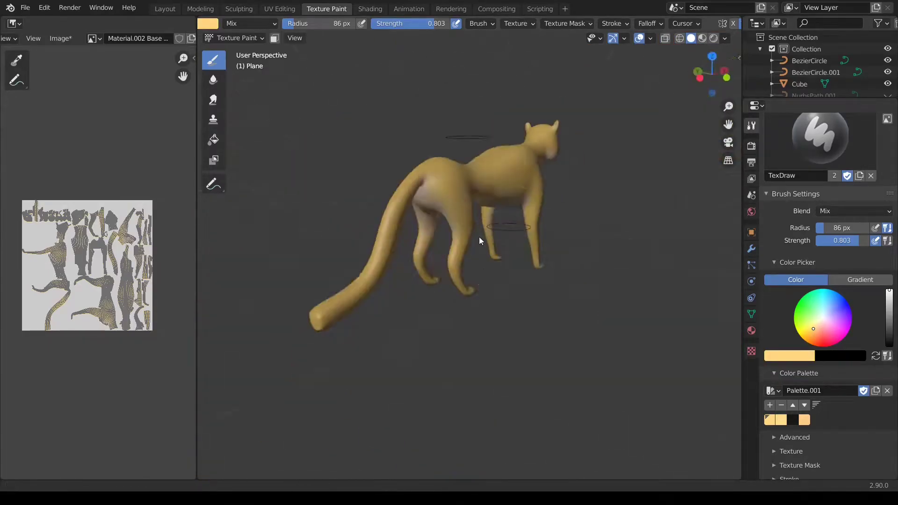
pyautogui.scroll(3, 551, 236)
pyautogui.moveTo(551, 236)
pyautogui.mouseDown(button='middle')
pyautogui.moveTo(473, 236)
pyautogui.moveTo(411, 255)
pyautogui.moveTo(447, 162)
pyautogui.moveTo(533, 136)
pyautogui.moveTo(533, 344)
pyautogui.moveTo(547, 196)
pyautogui.moveTo(474, 188)
pyautogui.moveTo(611, 166)
pyautogui.moveTo(627, 141)
pyautogui.moveTo(553, 180)
pyautogui.moveTo(546, 260)
pyautogui.moveTo(471, 195)
pyautogui.moveTo(506, 181)
pyautogui.moveTo(445, 211)
pyautogui.moveTo(514, 281)
pyautogui.moveTo(601, 216)
pyautogui.moveTo(481, 168)
pyautogui.moveTo(440, 189)
pyautogui.moveTo(391, 244)
pyautogui.moveTo(458, 291)
pyautogui.moveTo(641, 190)
pyautogui.moveTo(538, 225)
pyautogui.mouseUp(button='middle')
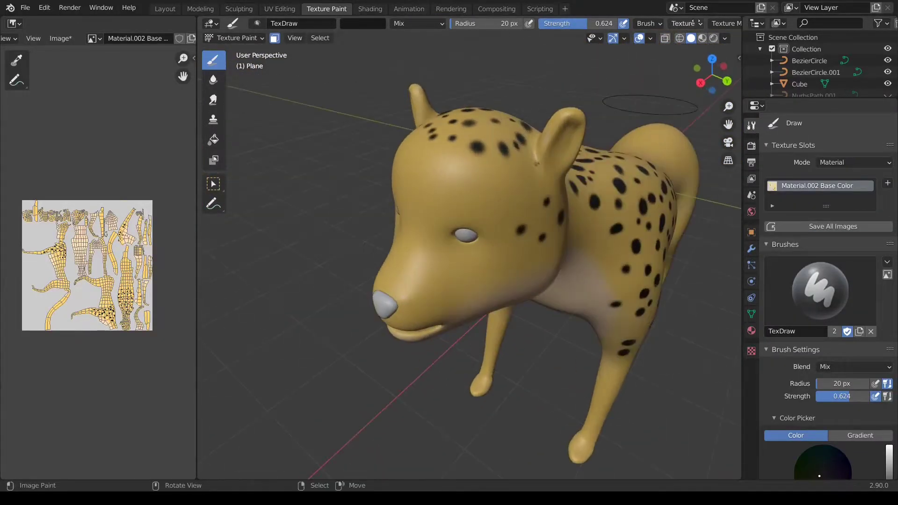
# Step: Orbit and zoom around the spotted cheetah to inspect its head, front, tail and hind legs
pyautogui.moveTo(456, 236)
pyautogui.mouseDown(button='middle')
pyautogui.moveTo(427, 226)
pyautogui.moveTo(477, 181)
pyautogui.moveTo(473, 213)
pyautogui.mouseUp(button='middle')
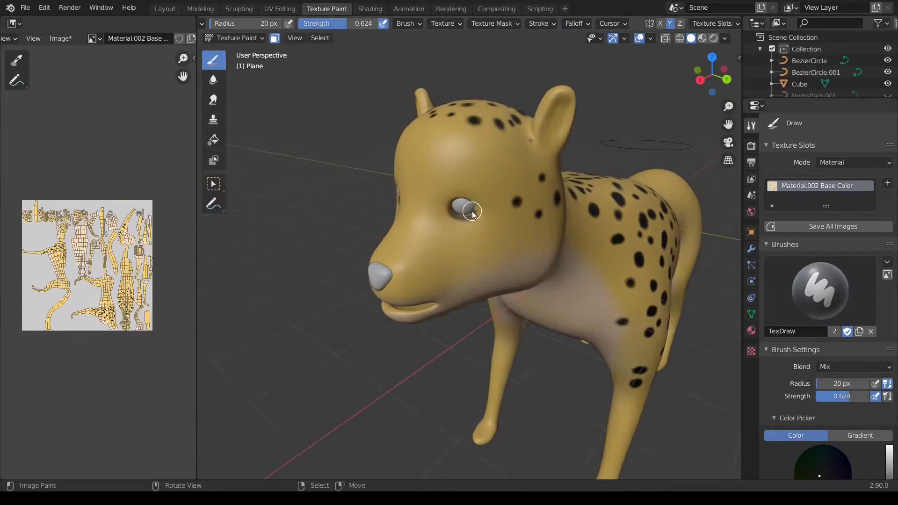
pyautogui.moveTo(427, 302); pyautogui.dragTo(448, 342, button='middle')
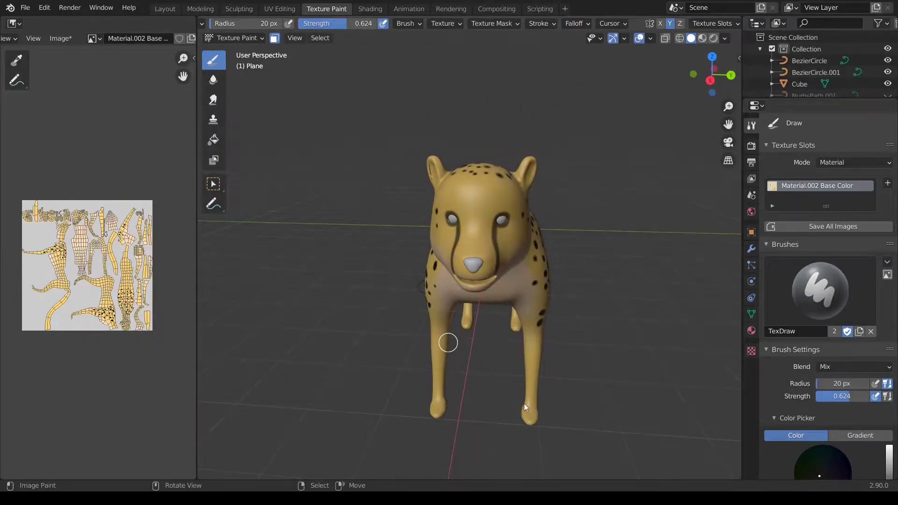
pyautogui.scroll(3, 436, 233)
pyautogui.moveTo(380, 271); pyautogui.dragTo(581, 264, button='middle')
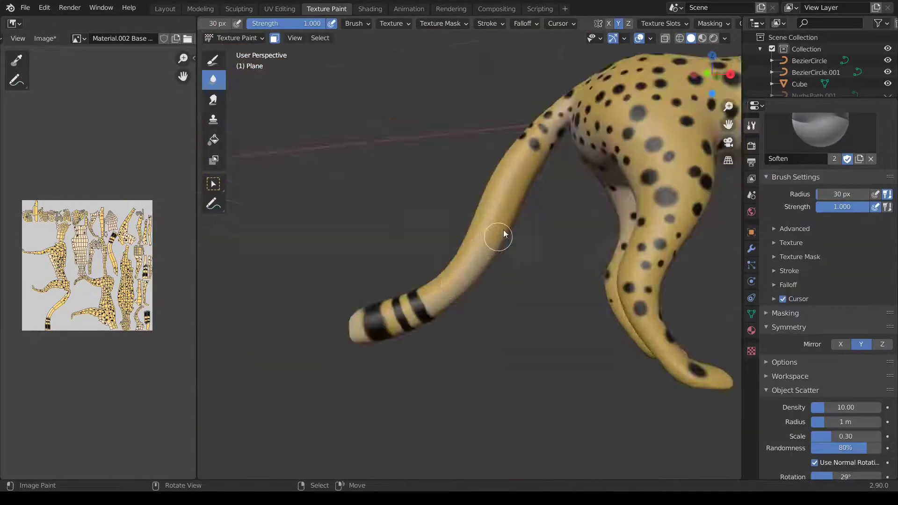
pyautogui.moveTo(503, 234); pyautogui.dragTo(412, 239, button='middle')
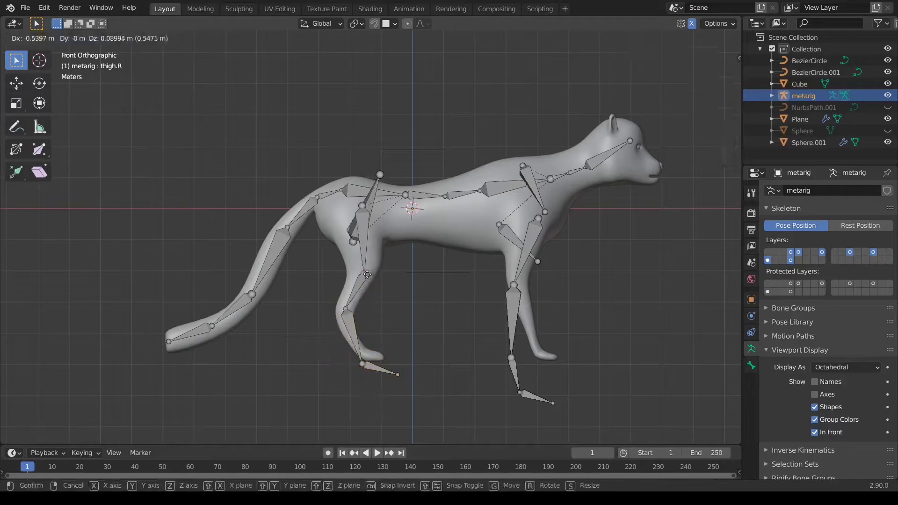
# Step: Place the metarig thigh bone and adjust the breast.R and spine.009 neck bones
pyautogui.click(367, 274)
pyautogui.moveTo(367, 274); pyautogui.dragTo(408, 183, button='middle')
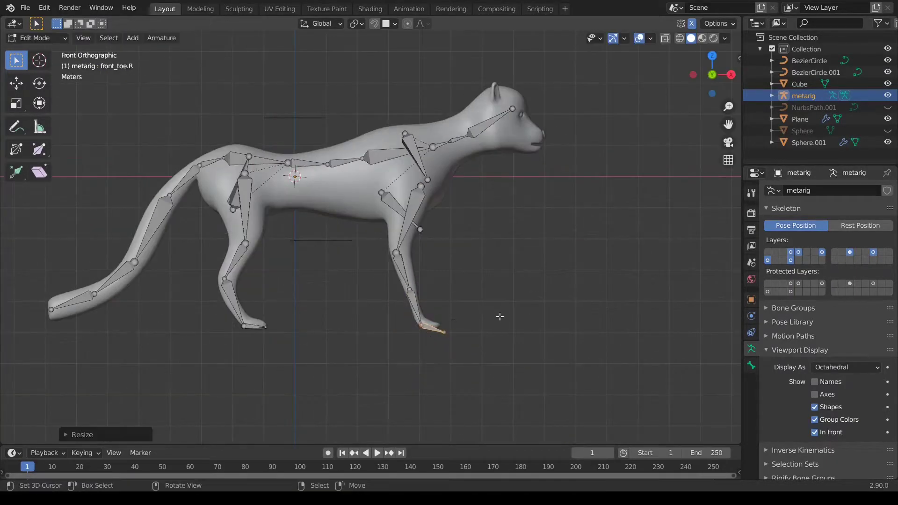
pyautogui.click(422, 173)
pyautogui.moveTo(423, 173); pyautogui.dragTo(391, 265, button='middle')
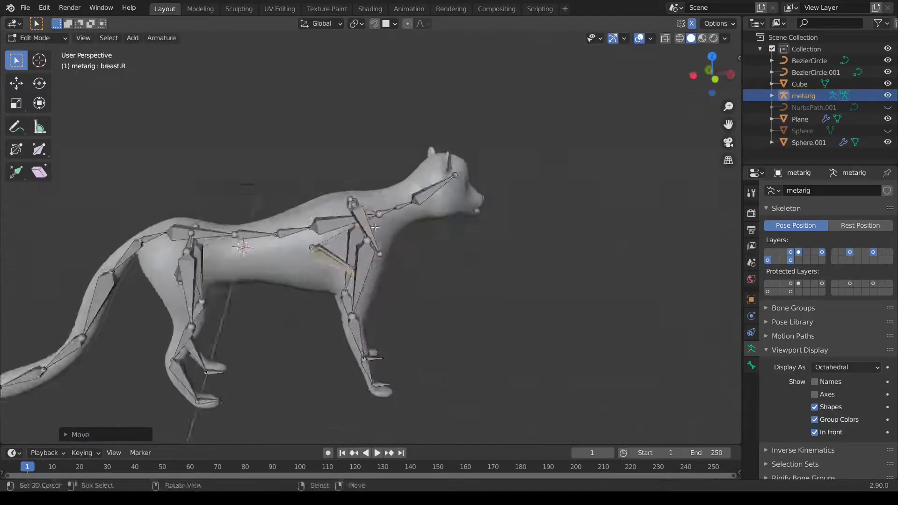
pyautogui.scroll(3, 447, 189)
pyautogui.click(408, 196)
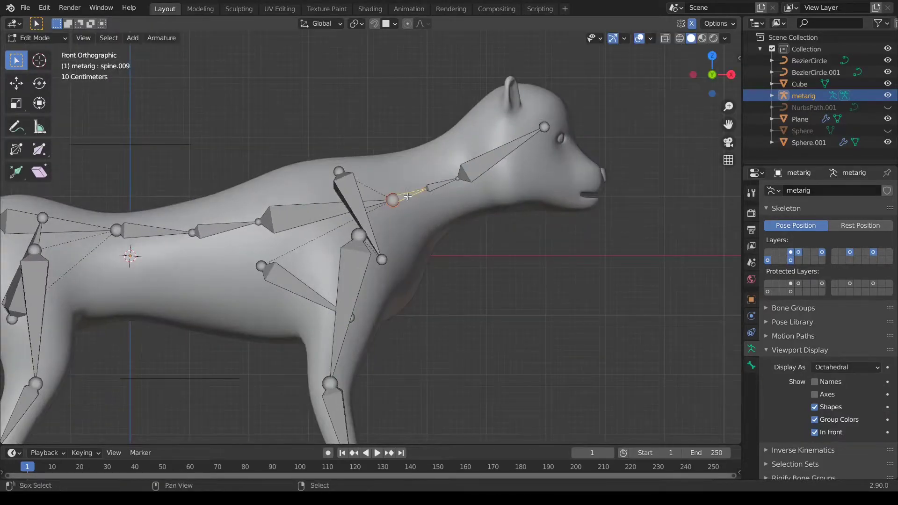
# Step: Fit the front toe.R bone and review the whole skeleton from a three-quarter angle
pyautogui.click(384, 307)
pyautogui.press('KP_Decimal')
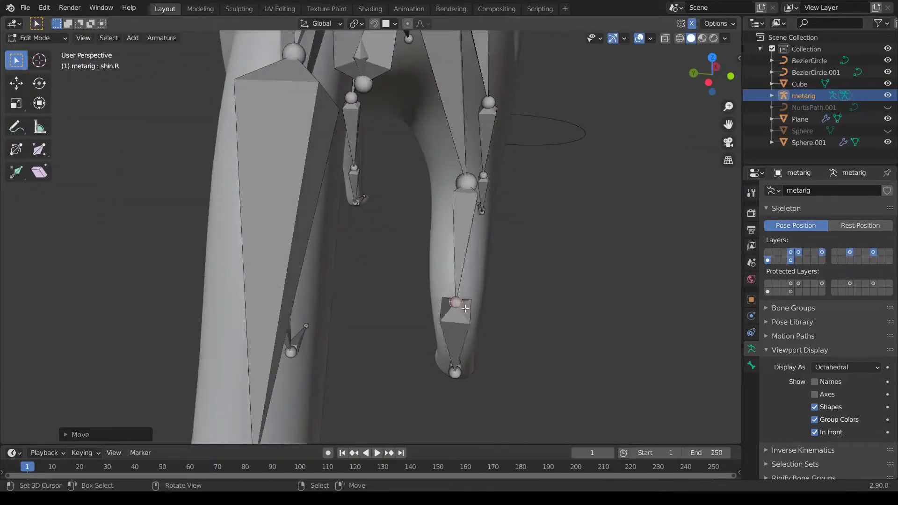
pyautogui.scroll(-5, 520, 247)
pyautogui.moveTo(399, 217); pyautogui.dragTo(520, 247, button='middle')
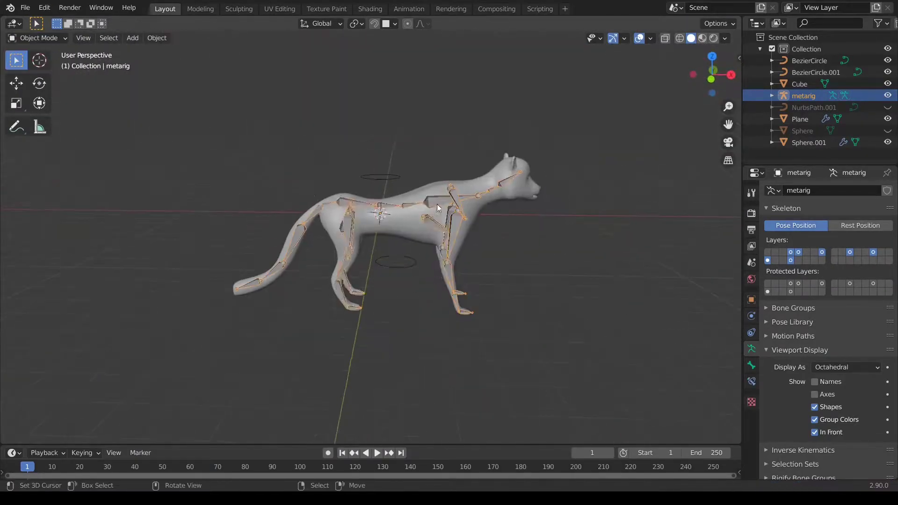
pyautogui.moveTo(439, 208); pyautogui.dragTo(754, 392, button='middle')
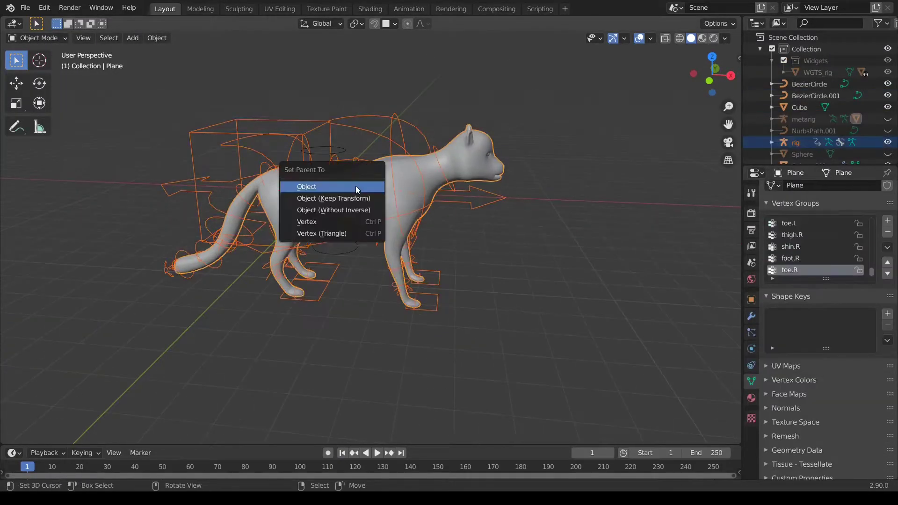
# Step: Parent the cheetah mesh to the generated rig, then select the chest and spine_fk.008 controls
pyautogui.click(356, 184)
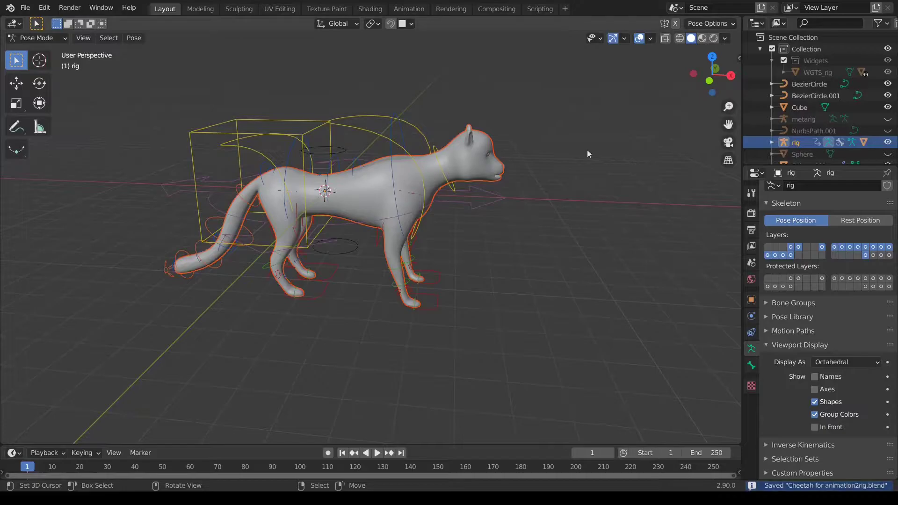
pyautogui.click(419, 197)
pyautogui.moveTo(500, 172); pyautogui.dragTo(418, 151, button='middle')
pyautogui.click(417, 151)
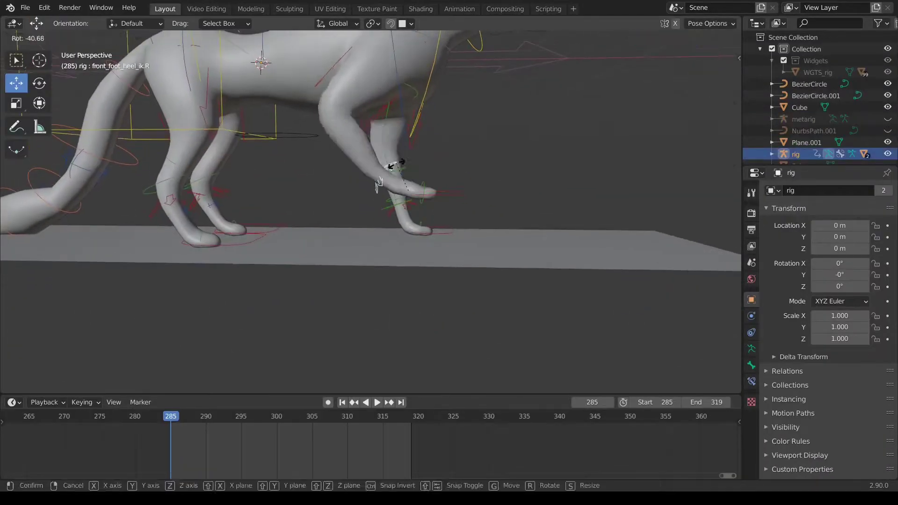
# Step: Set the right front foot and move the left front foot forward into a running stride
pyautogui.click(451, 189)
pyautogui.moveTo(470, 186); pyautogui.dragTo(397, 173, button='middle')
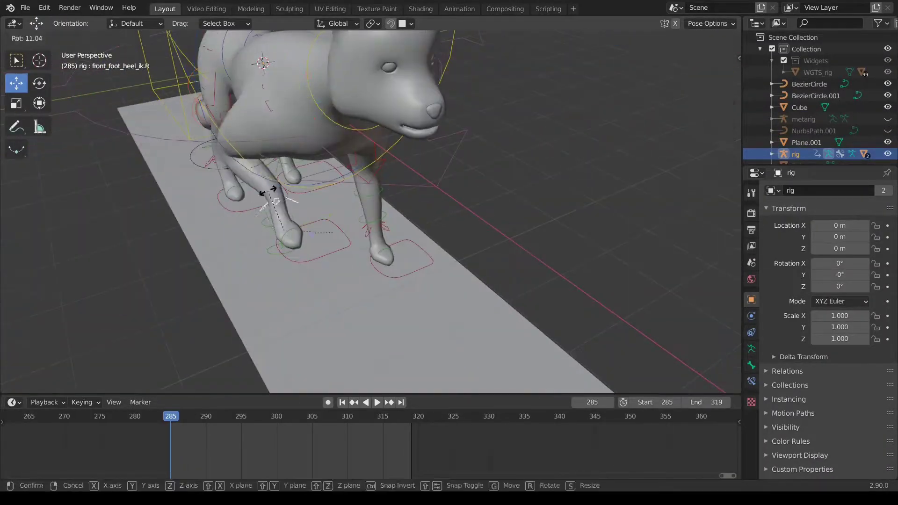
pyautogui.click(398, 173)
pyautogui.moveTo(451, 195); pyautogui.dragTo(257, 240, button='middle')
pyautogui.moveTo(257, 240); pyautogui.dragTo(318, 23)
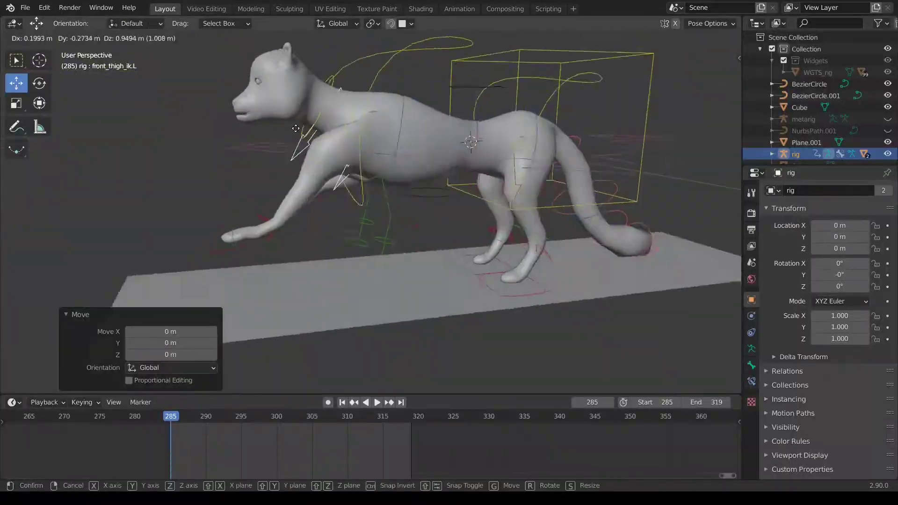
pyautogui.moveTo(338, 149); pyautogui.dragTo(539, 163, button='middle')
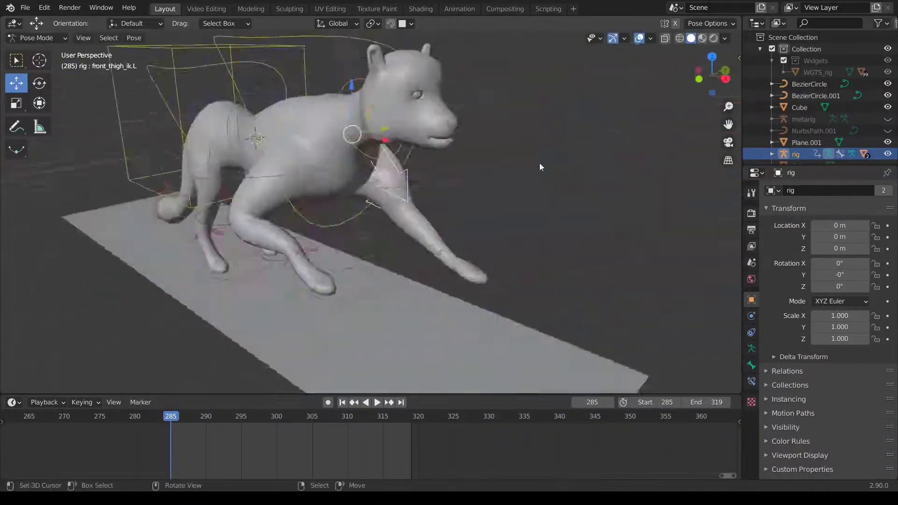
pyautogui.click(269, 190)
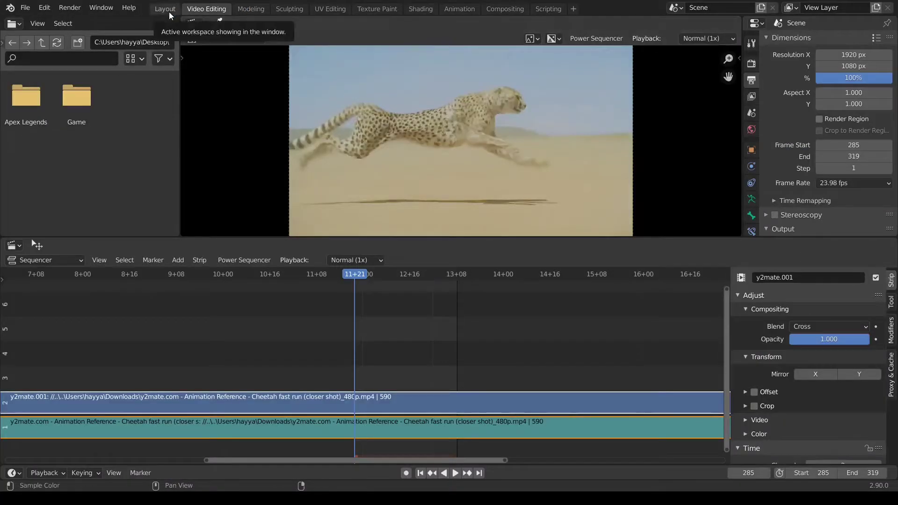
# Step: Return from the reference footage to the Layout view of the rig
pyautogui.click(170, 10)
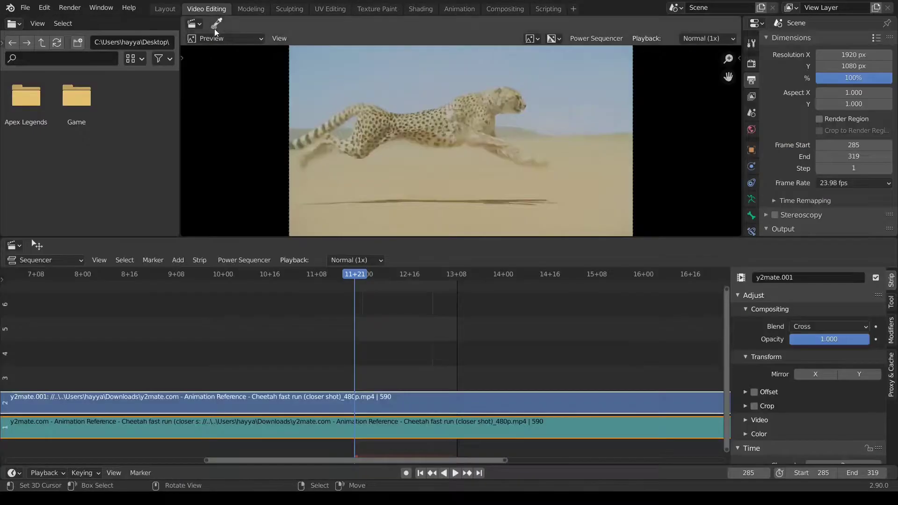
# Step: Insert location and rotation keyframes for every rig bone at frame 285
pyautogui.press('a')
pyautogui.press('i')
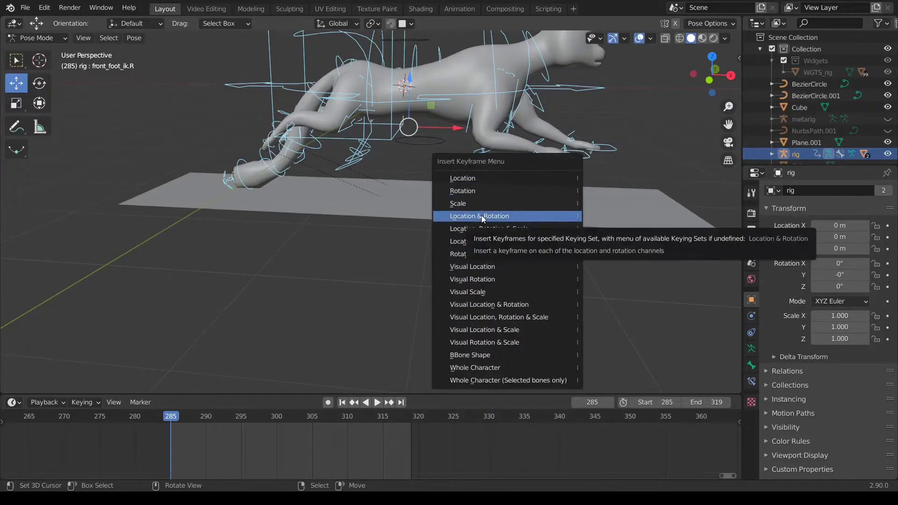
pyautogui.click(481, 216)
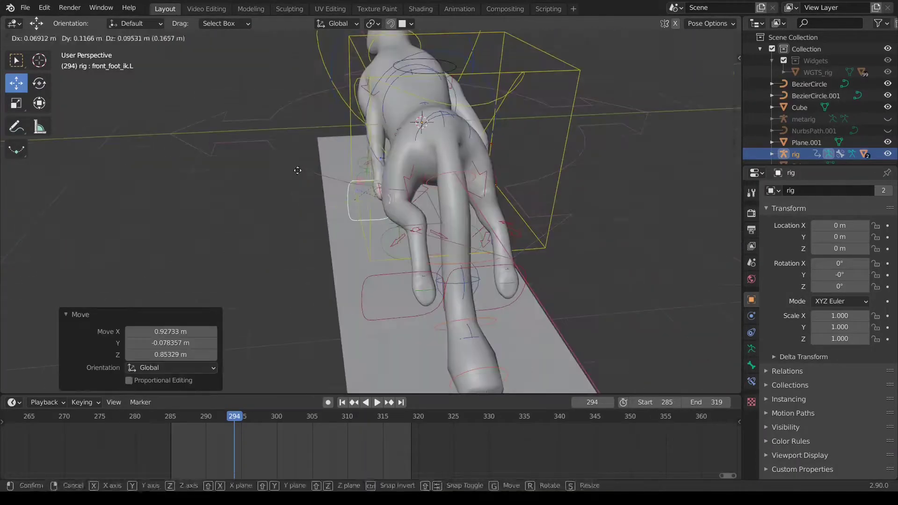
# Step: Slightly rotate the foot control and select the spine tweak control
pyautogui.press('r')
pyautogui.click(480, 163)
pyautogui.moveTo(380, 162); pyautogui.dragTo(479, 164, button='middle')
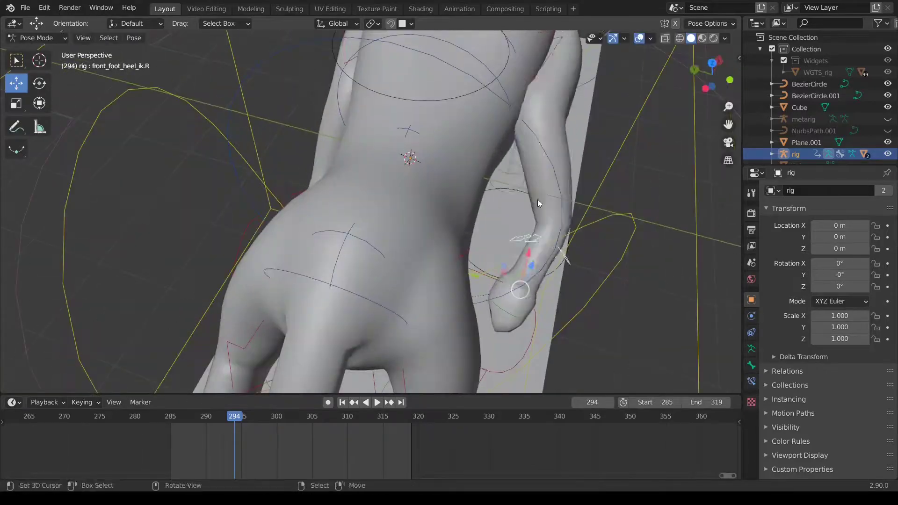
pyautogui.moveTo(502, 248); pyautogui.dragTo(456, 171, button='middle')
pyautogui.click(456, 171)
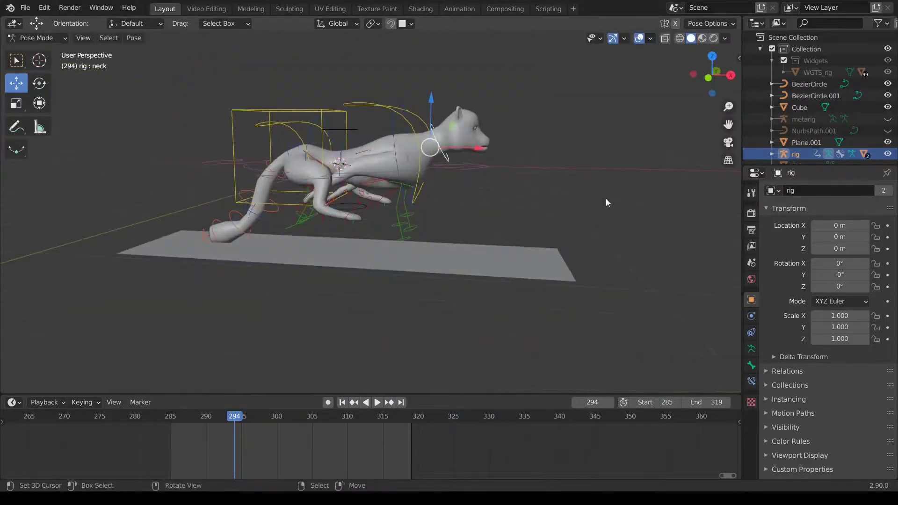
# Step: At frame 288, rotate the left front FK foot control to match the reference
pyautogui.click(25, 8)
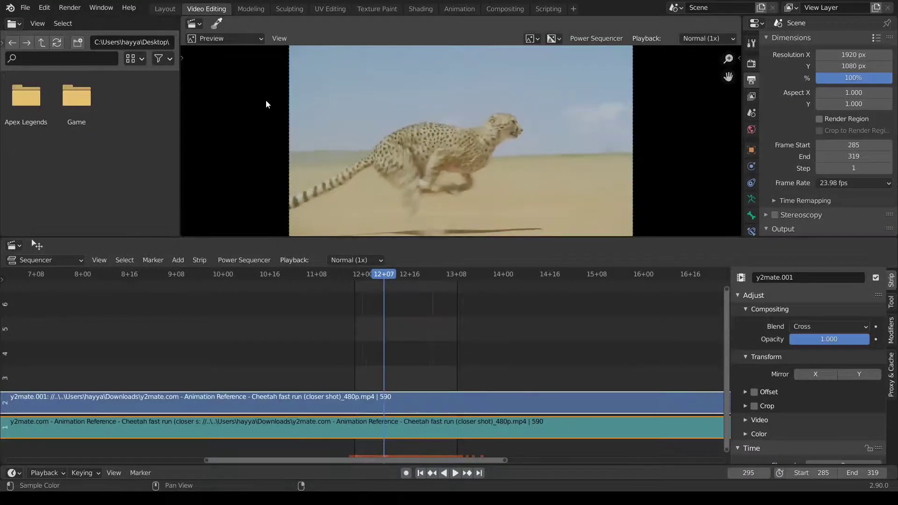
pyautogui.hotkey('ctrl', 'pageup')
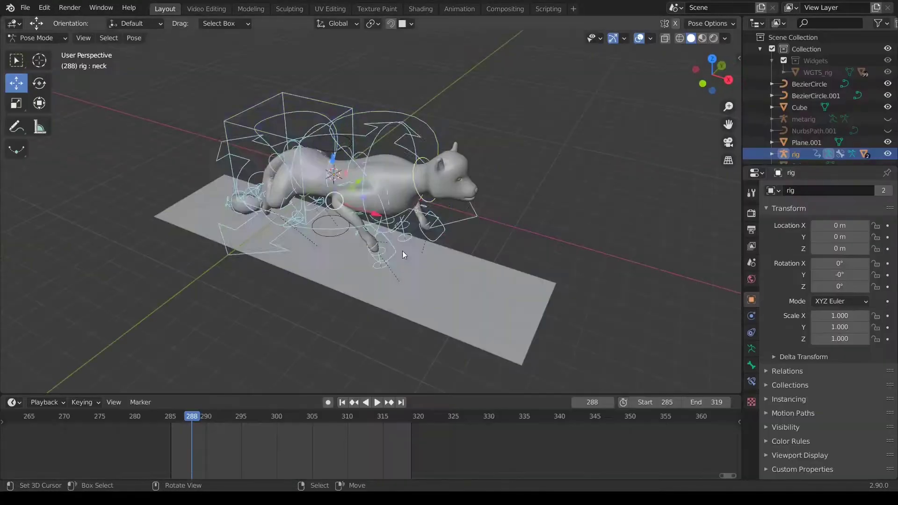
pyautogui.click(367, 232)
pyautogui.scroll(5, 367, 215)
pyautogui.scroll(3, 381, 206)
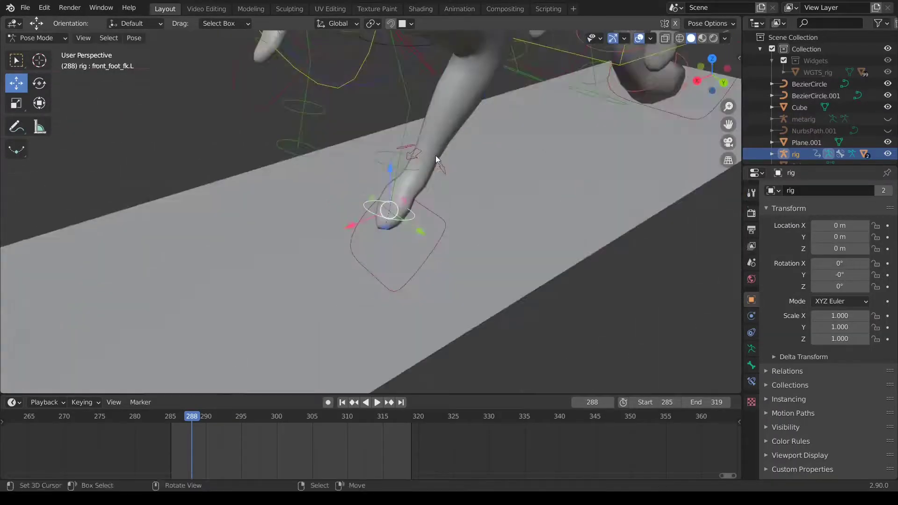
pyautogui.click(393, 205)
pyautogui.press('r')
pyautogui.click(505, 234)
pyautogui.click(411, 197)
# Step: Move and rotate front_foot_ik.L to reposition the left front foot
pyautogui.moveTo(414, 178); pyautogui.dragTo(398, 222, button='middle')
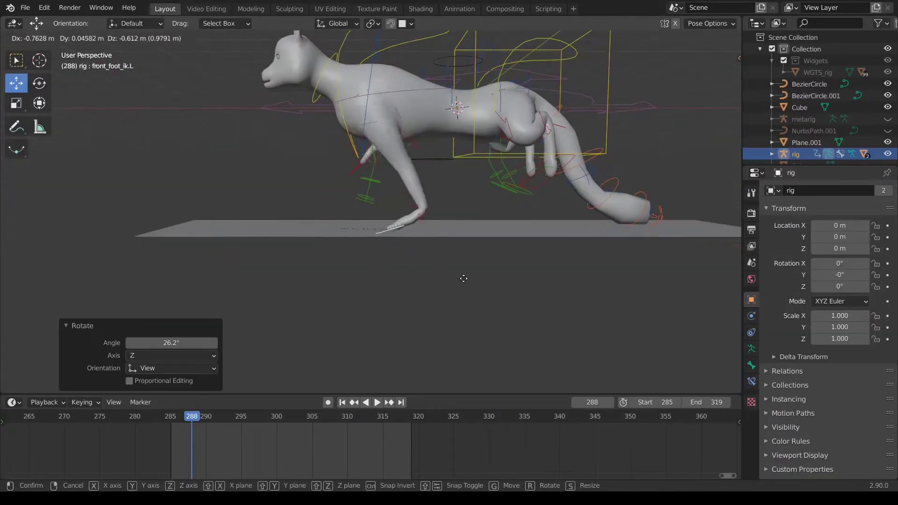
pyautogui.click(463, 278)
pyautogui.moveTo(463, 278); pyautogui.dragTo(577, 194, button='middle')
pyautogui.press('r')
pyautogui.click(465, 236)
pyautogui.moveTo(465, 237); pyautogui.dragTo(386, 240, button='middle')
# Step: Compare with the reference footage, rotate the foot 14°, and save the file
pyautogui.hotkey('ctrl', 'pagedown')
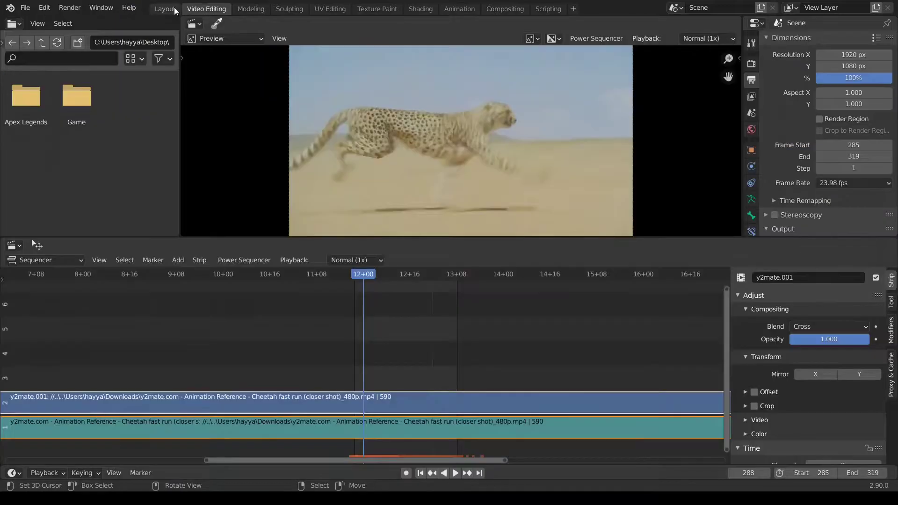
pyautogui.click(173, 10)
pyautogui.scroll(4, 517, 198)
pyautogui.press('r')
pyautogui.click(499, 188)
pyautogui.hotkey('ctrl', 's')
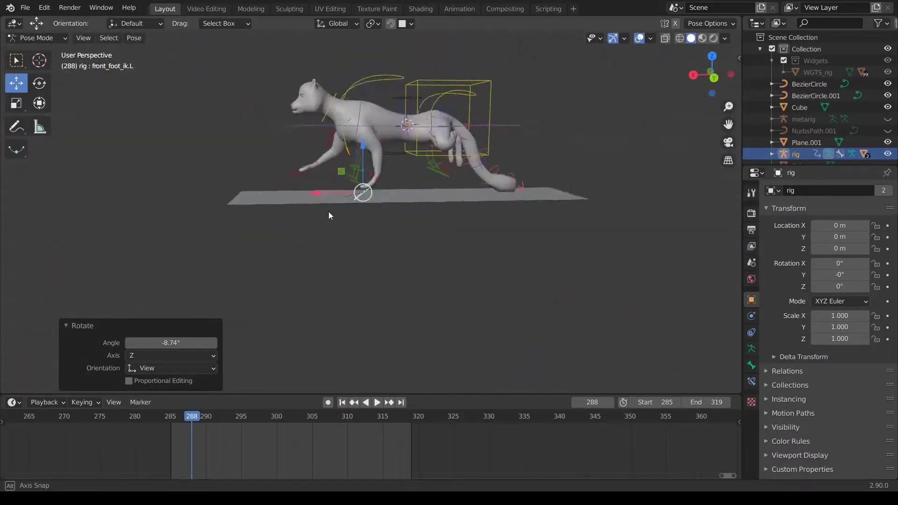
pyautogui.scroll(3, 453, 120)
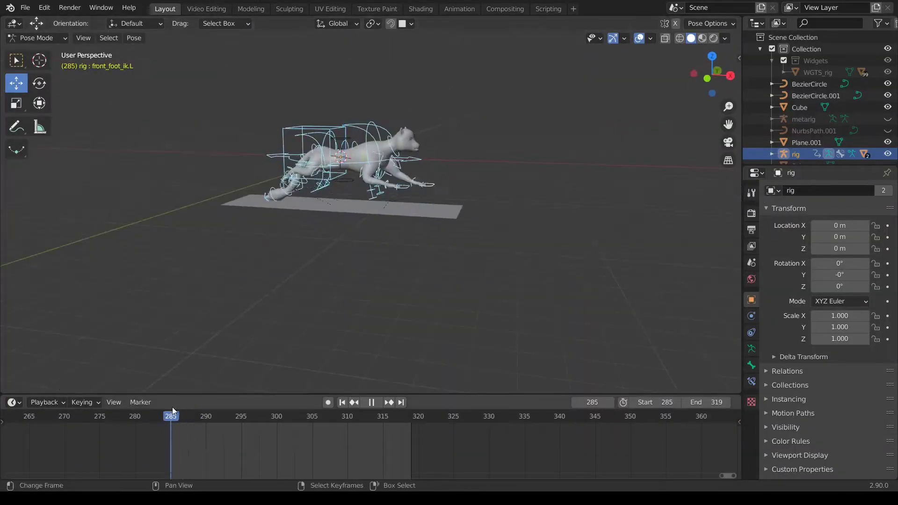